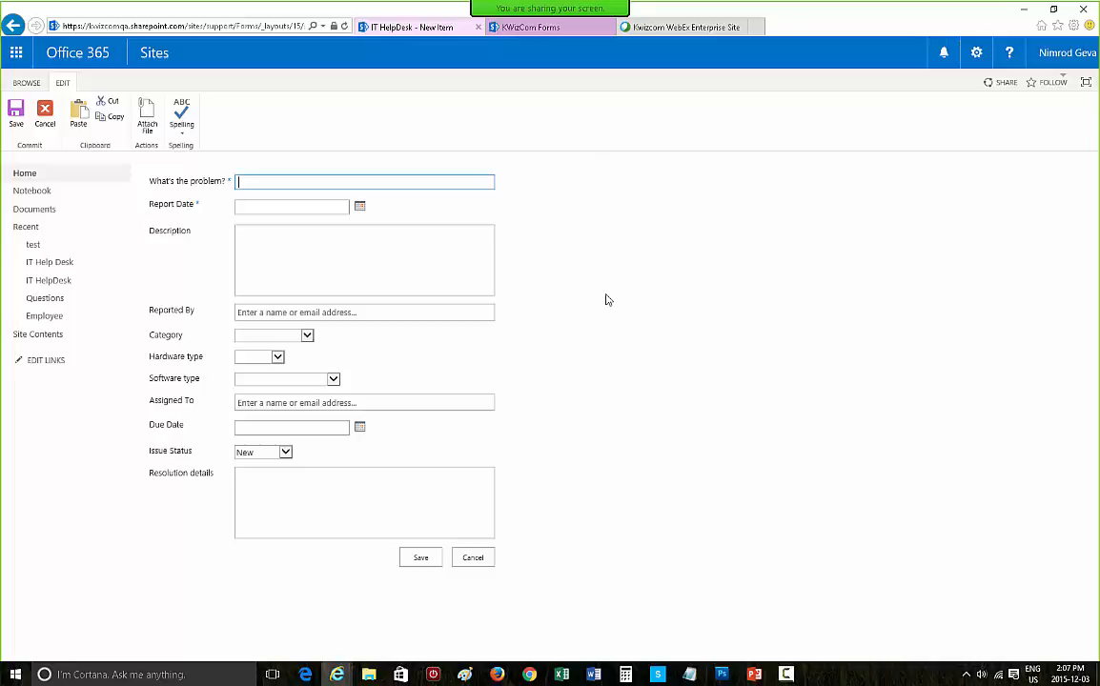
# Cancel the new item form and open the Field Groups/Tabs page in the IT HelpDesk list's KWizCom Forms settings.
pyautogui.click(472, 558)
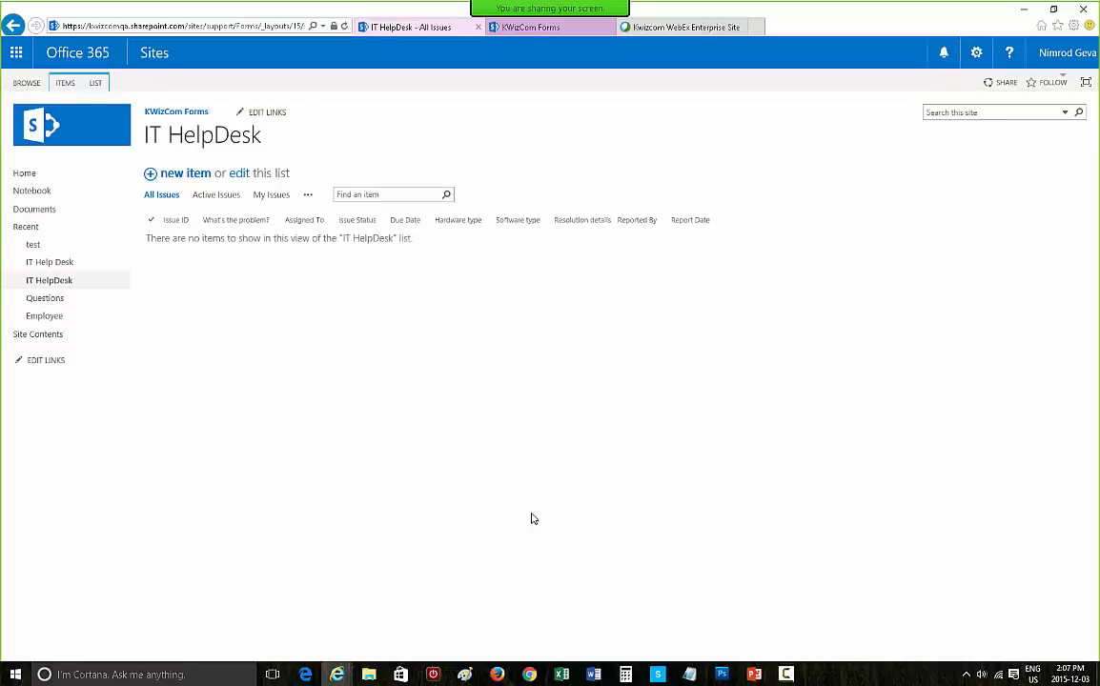
pyautogui.click(96, 84)
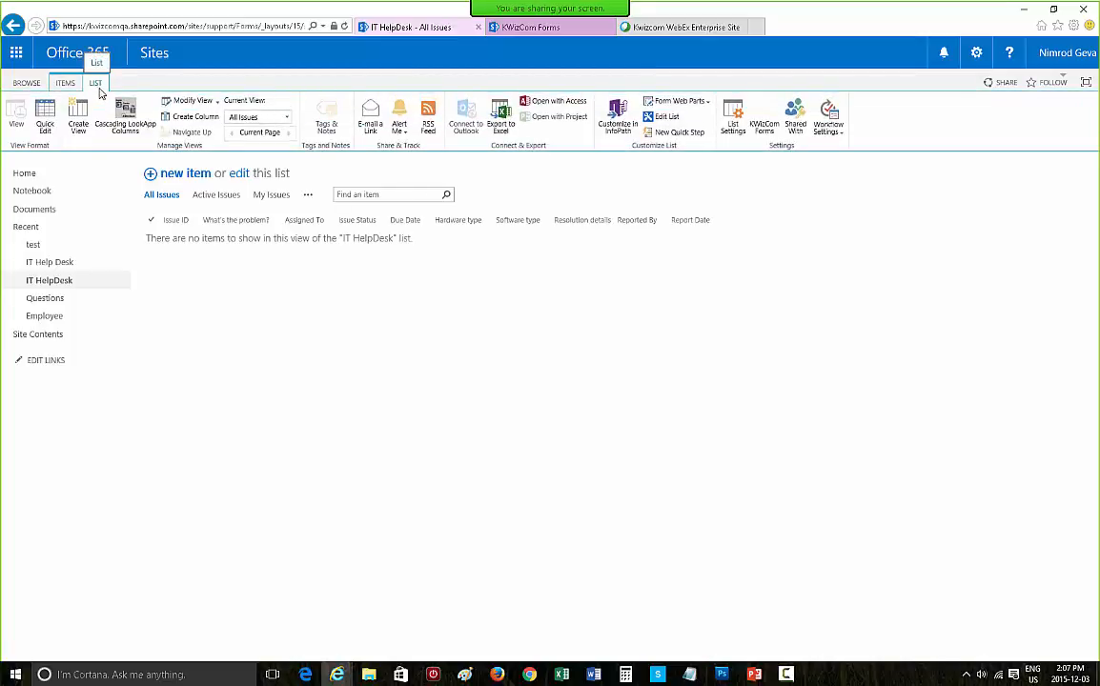
pyautogui.click(73, 83)
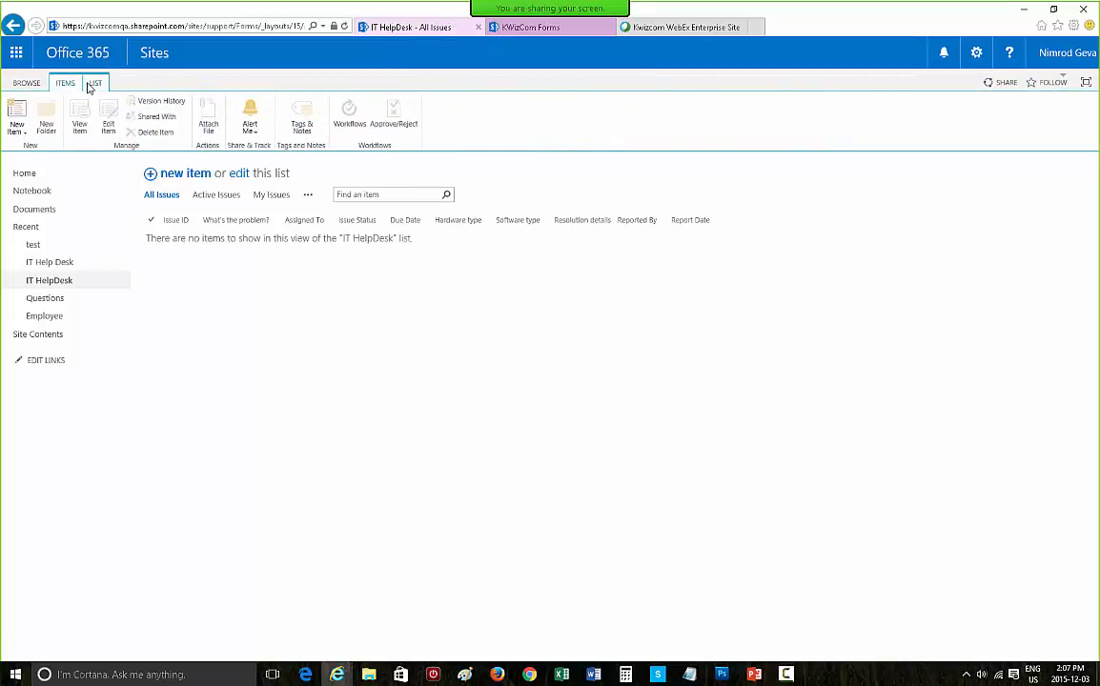
pyautogui.click(92, 85)
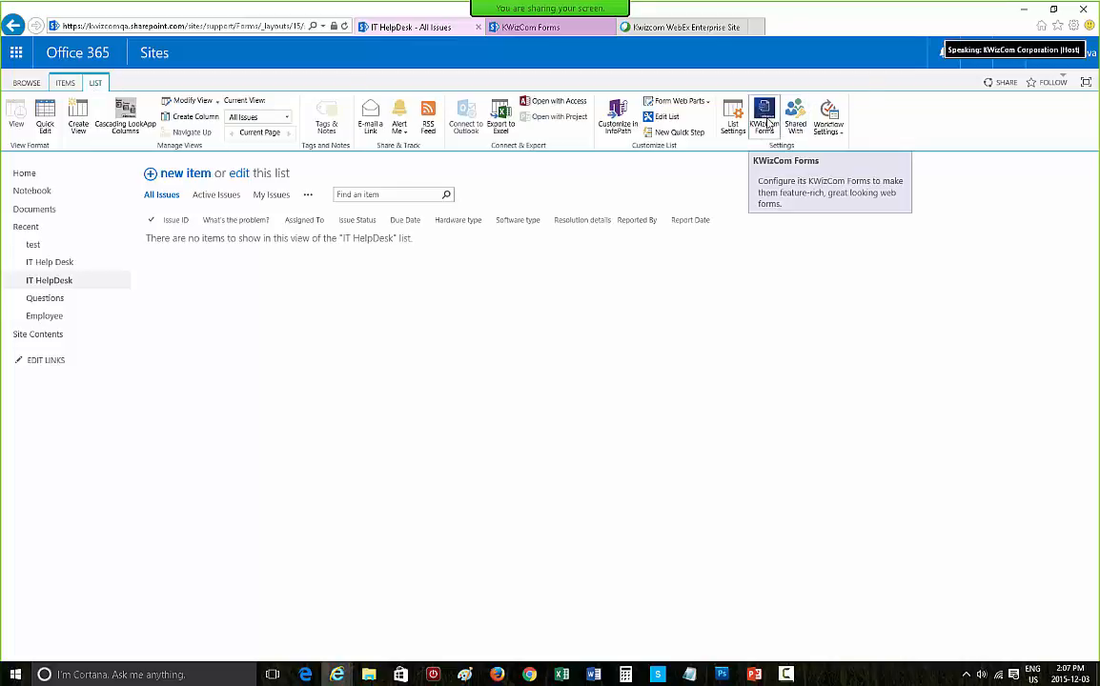
pyautogui.click(766, 125)
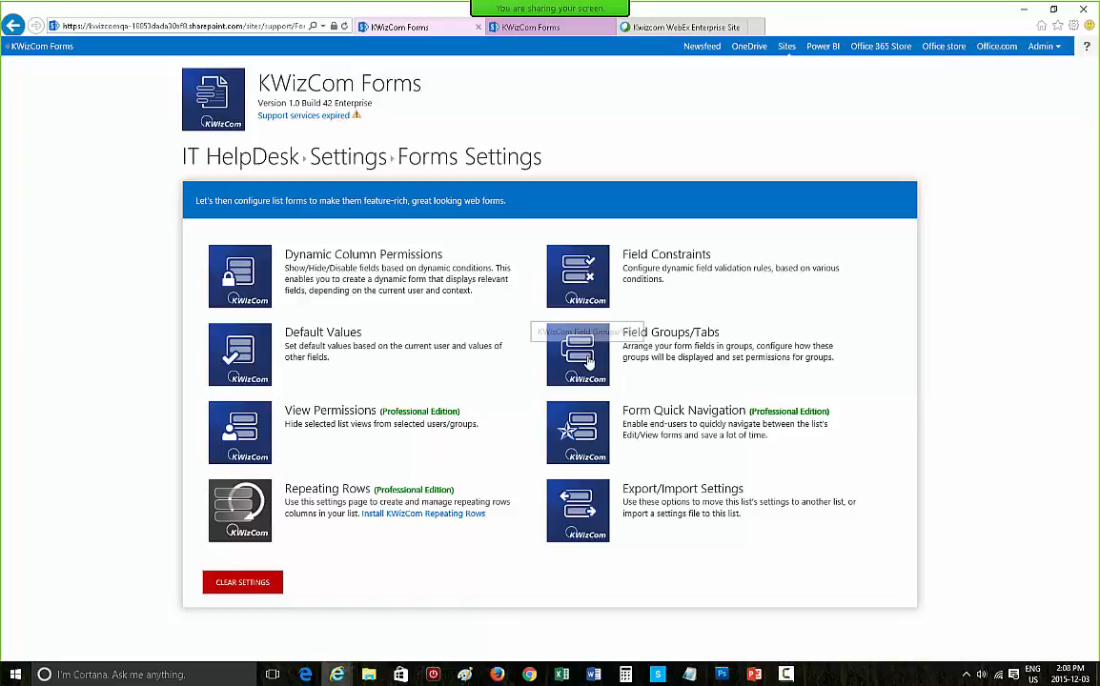
pyautogui.click(589, 360)
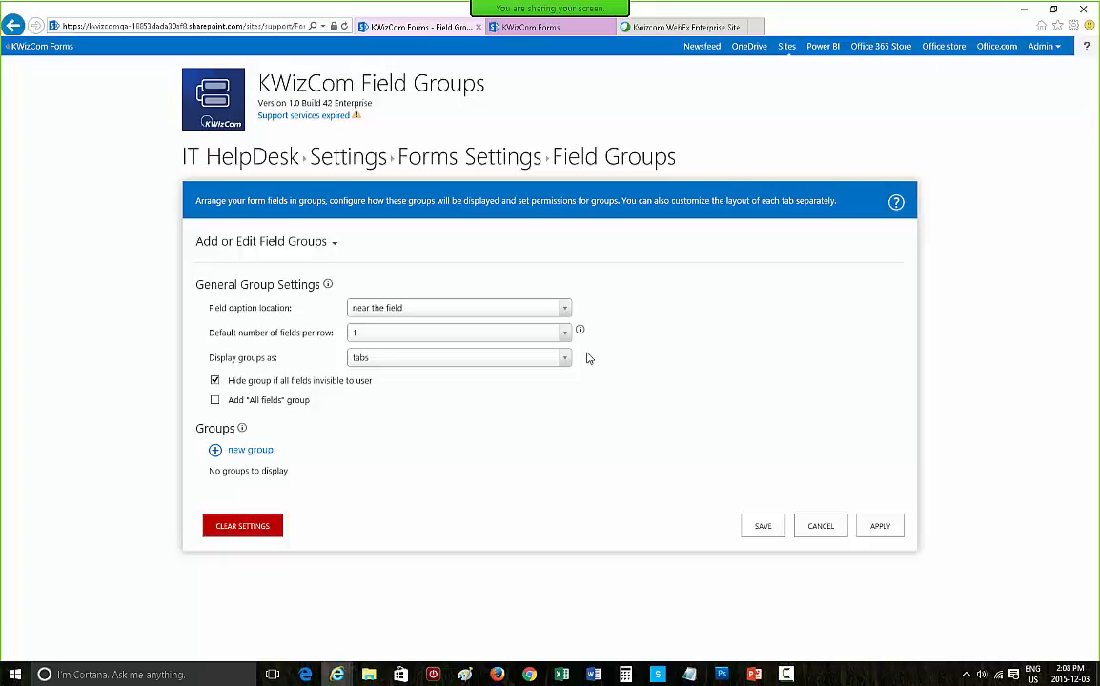
# Set the field caption location to above the field and the default fields per row to 2, and apply the settings.
pyautogui.click(531, 312)
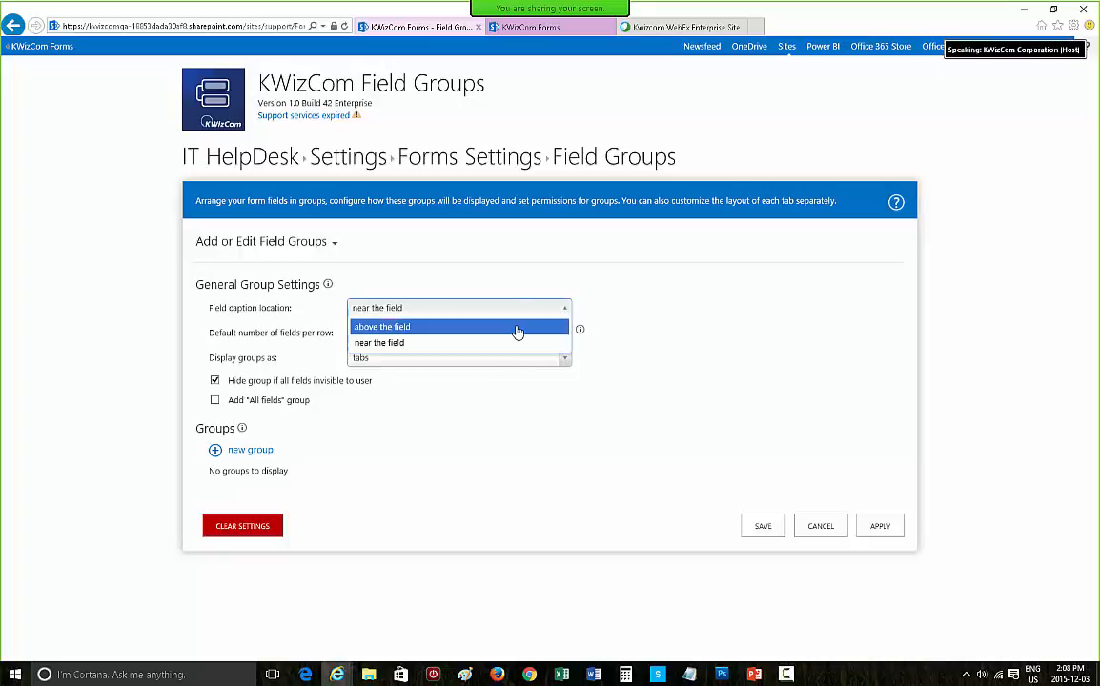
pyautogui.click(515, 327)
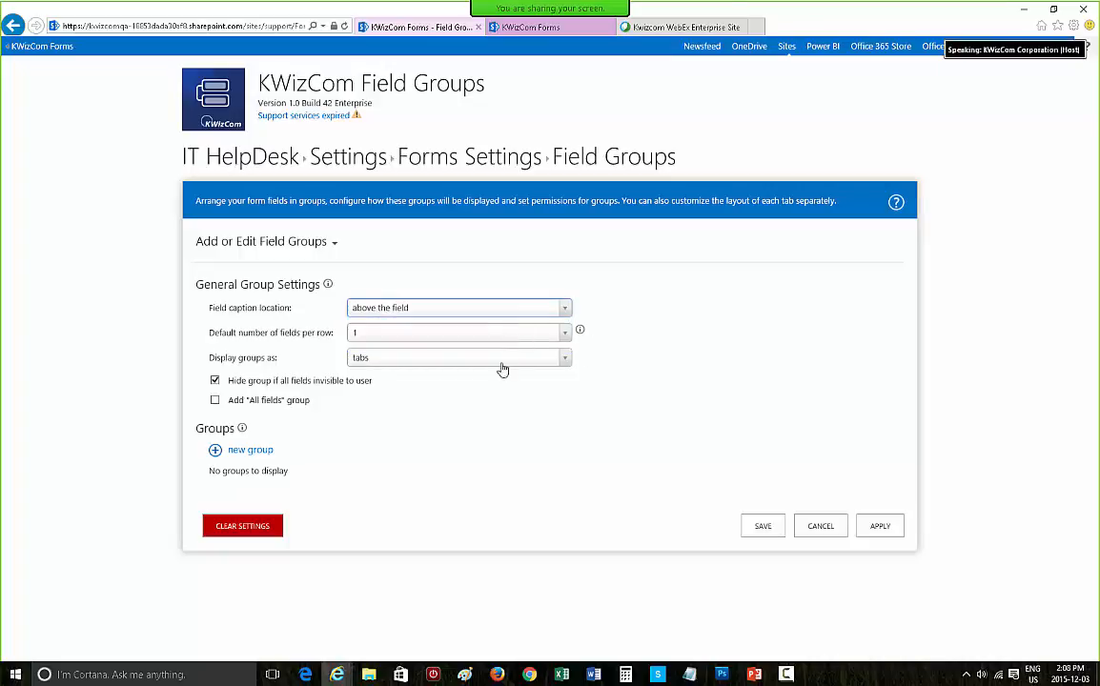
pyautogui.click(417, 332)
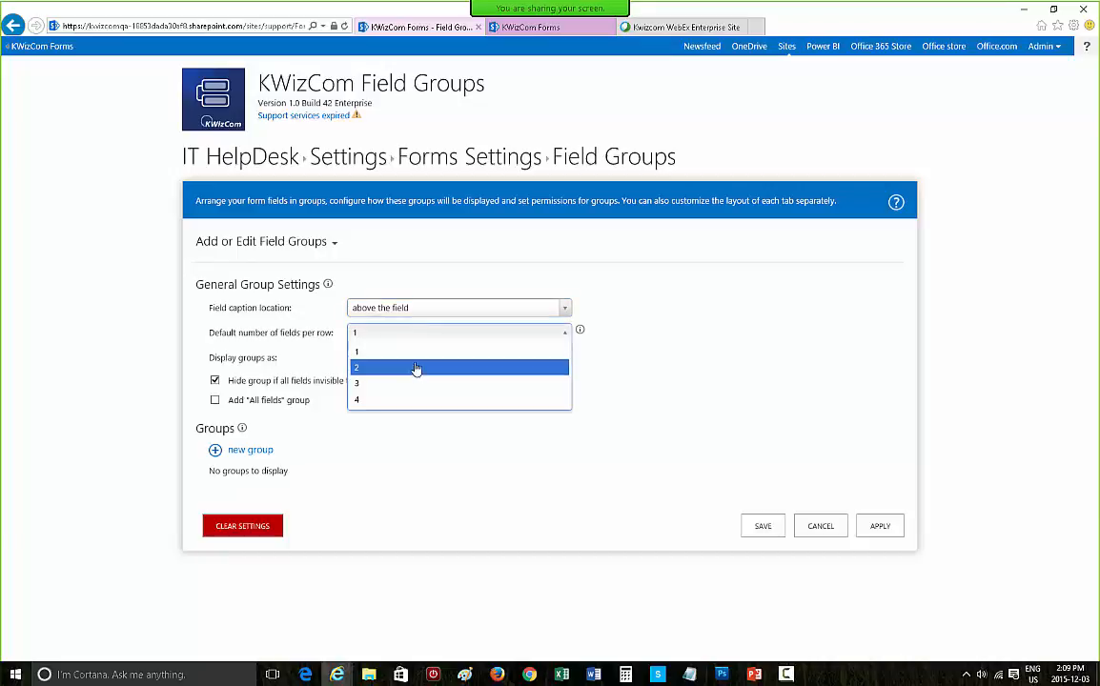
pyautogui.click(415, 369)
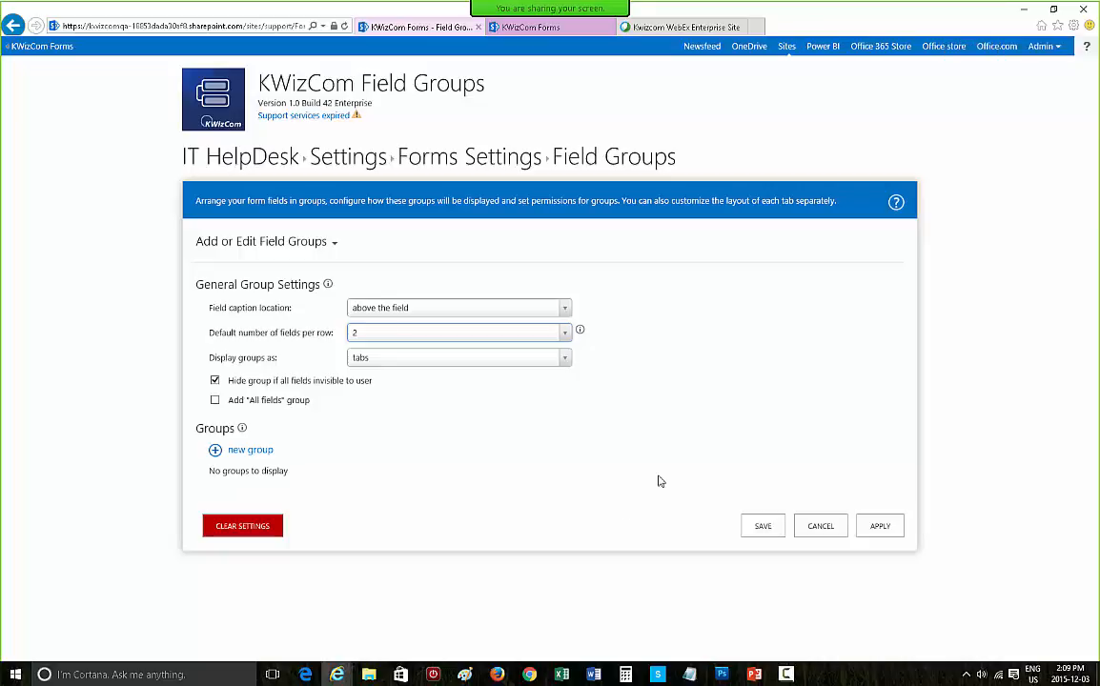
pyautogui.click(883, 531)
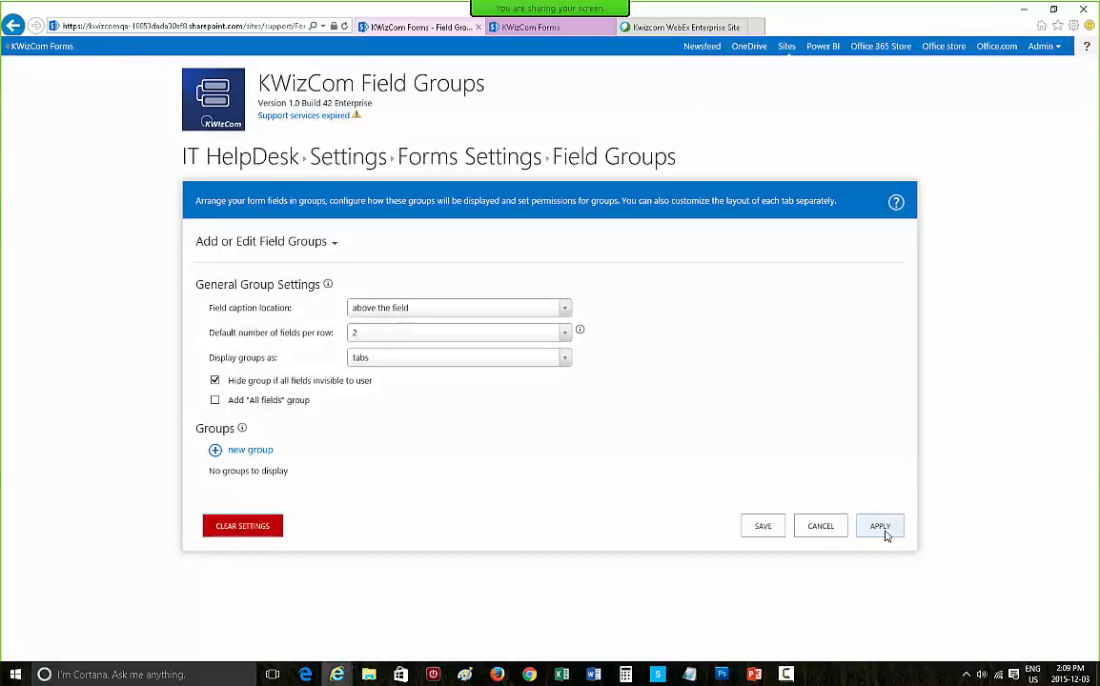
# Open the IT HelpDesk list in a separate browser tab, check the new item form's layout, and close that browser tab.
pyautogui.rightClick(234, 167)
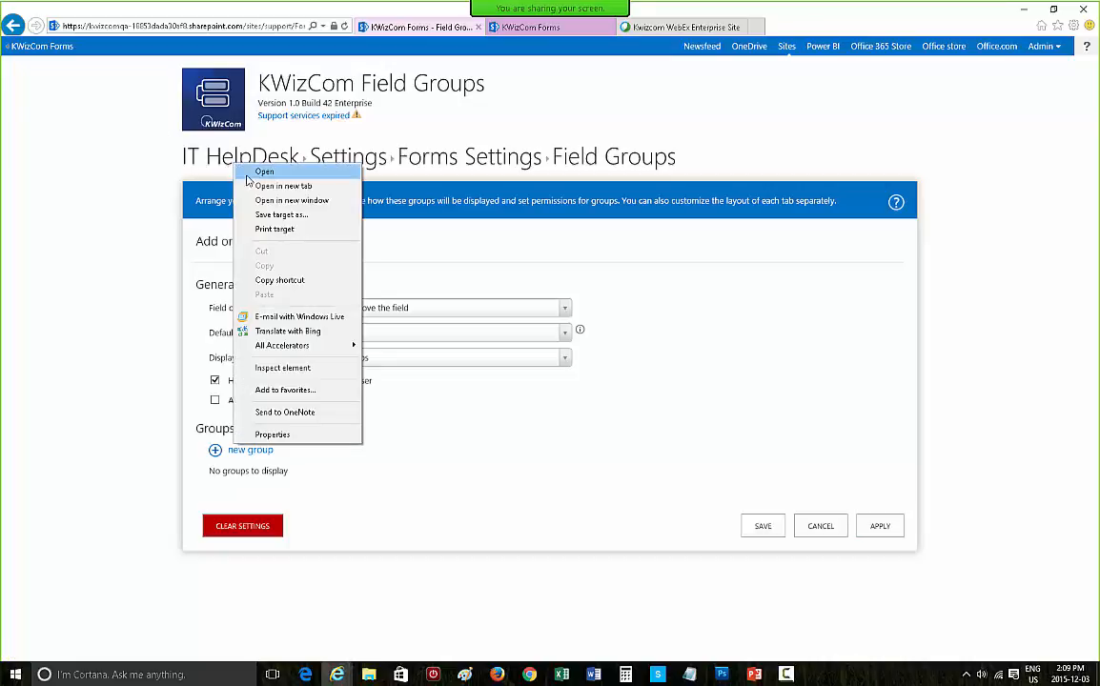
pyautogui.click(240, 184)
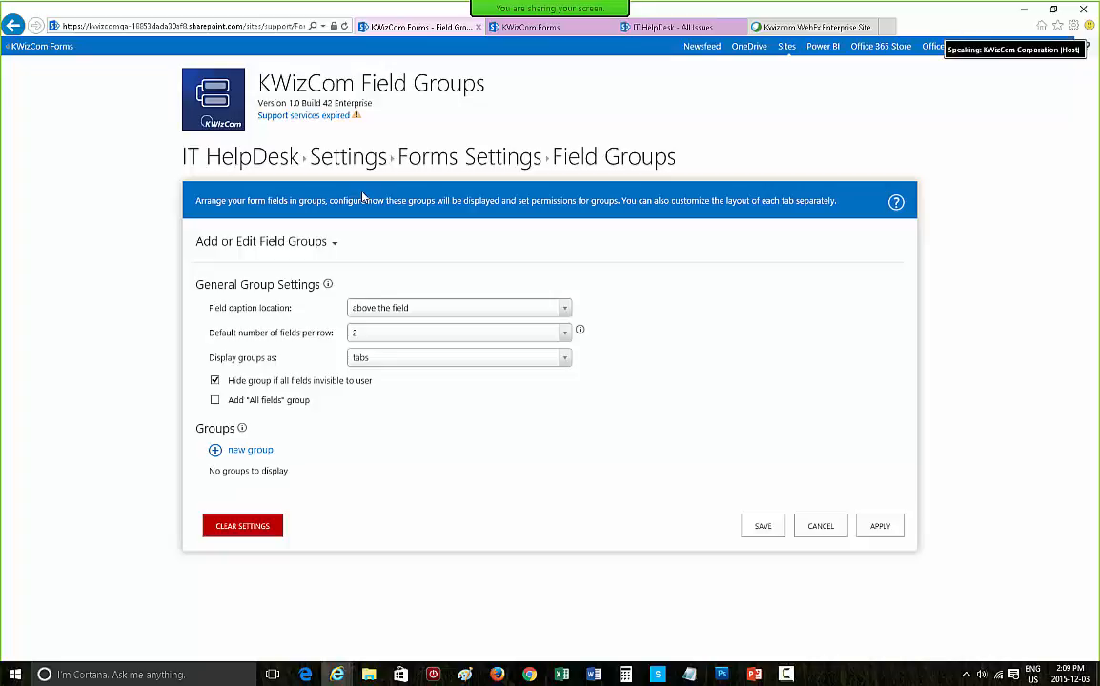
pyautogui.moveTo(431, 8)
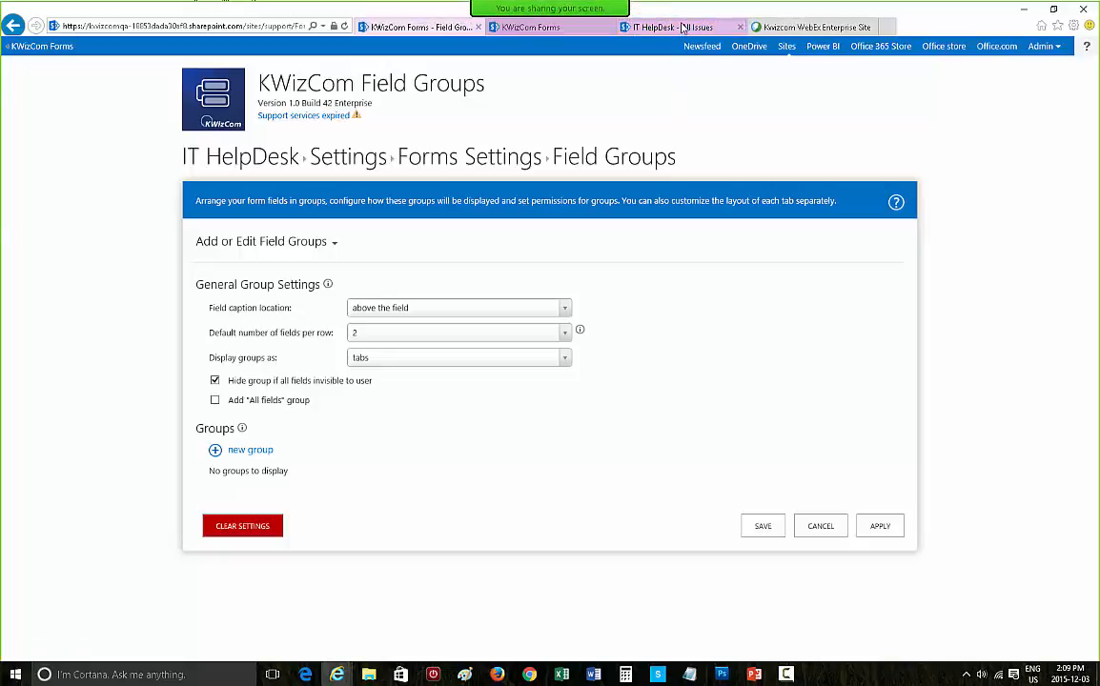
pyautogui.click(671, 27)
pyautogui.click(185, 178)
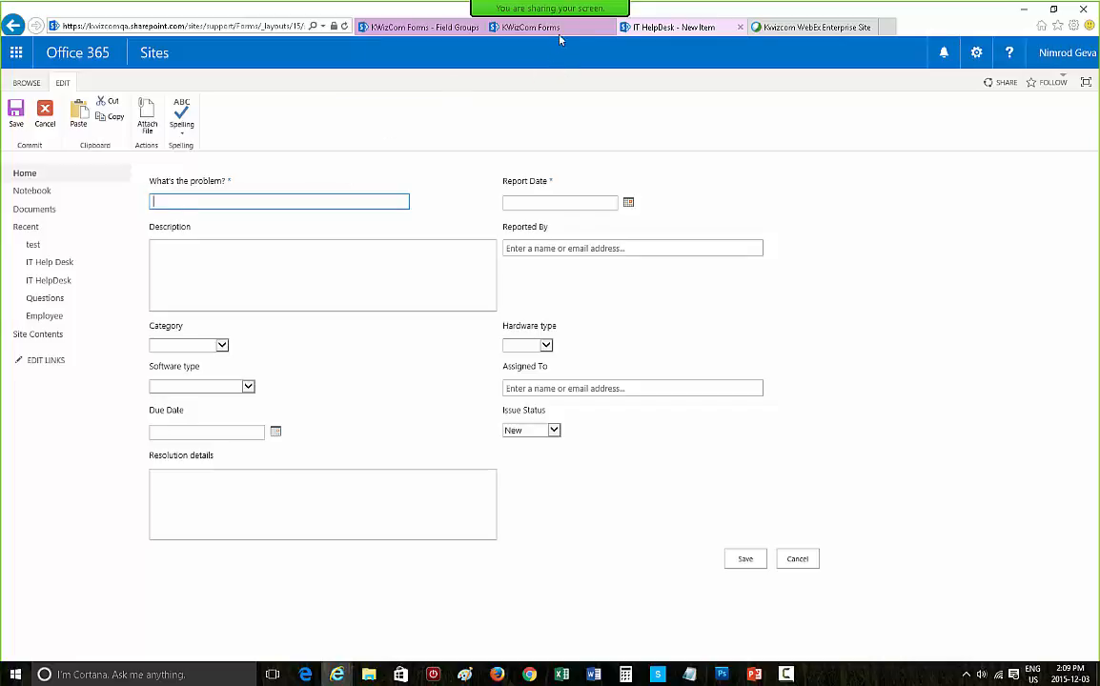
pyautogui.click(740, 28)
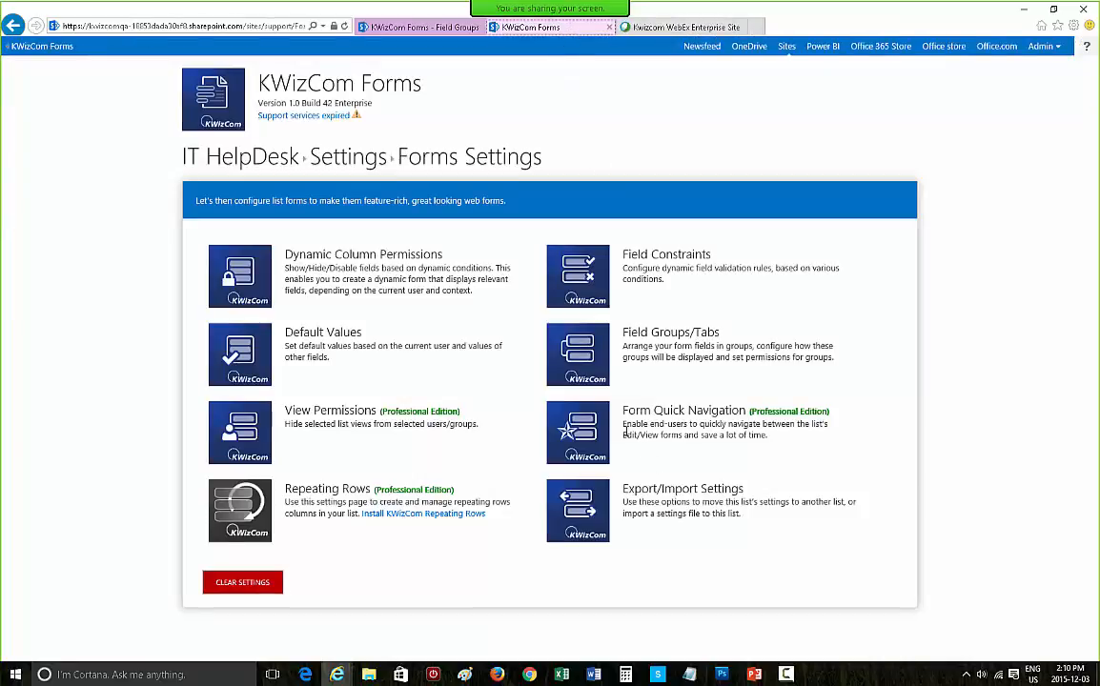
# Reopen the list's field group settings and check the available display styles for groups, keeping tabs.
pyautogui.click(585, 360)
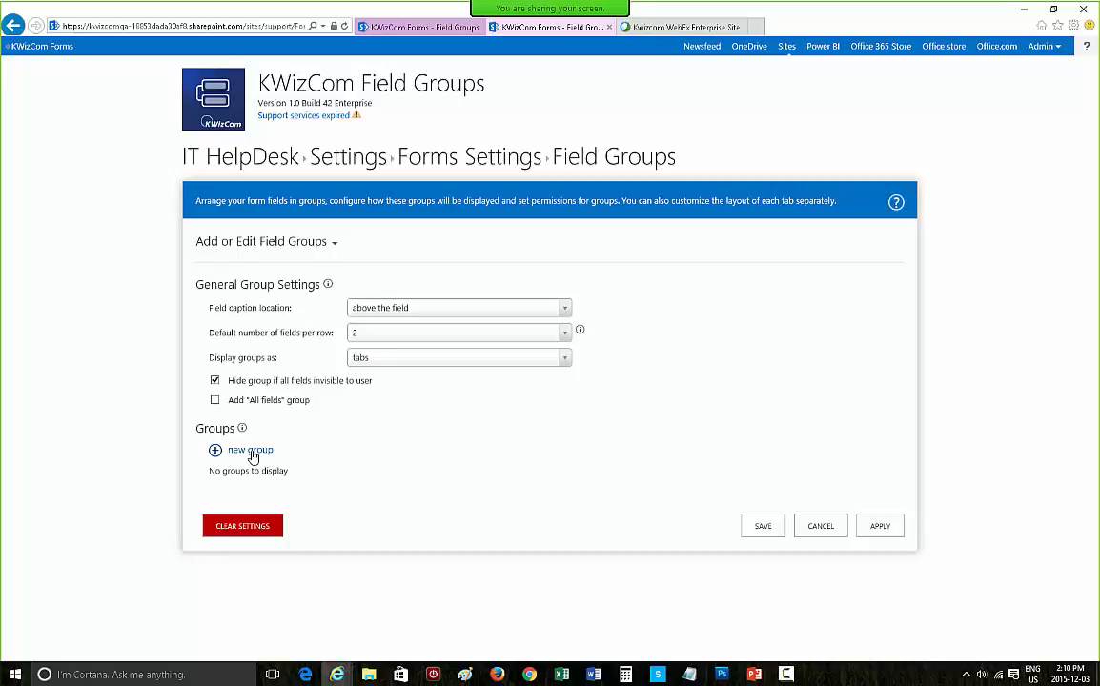
pyautogui.click(540, 364)
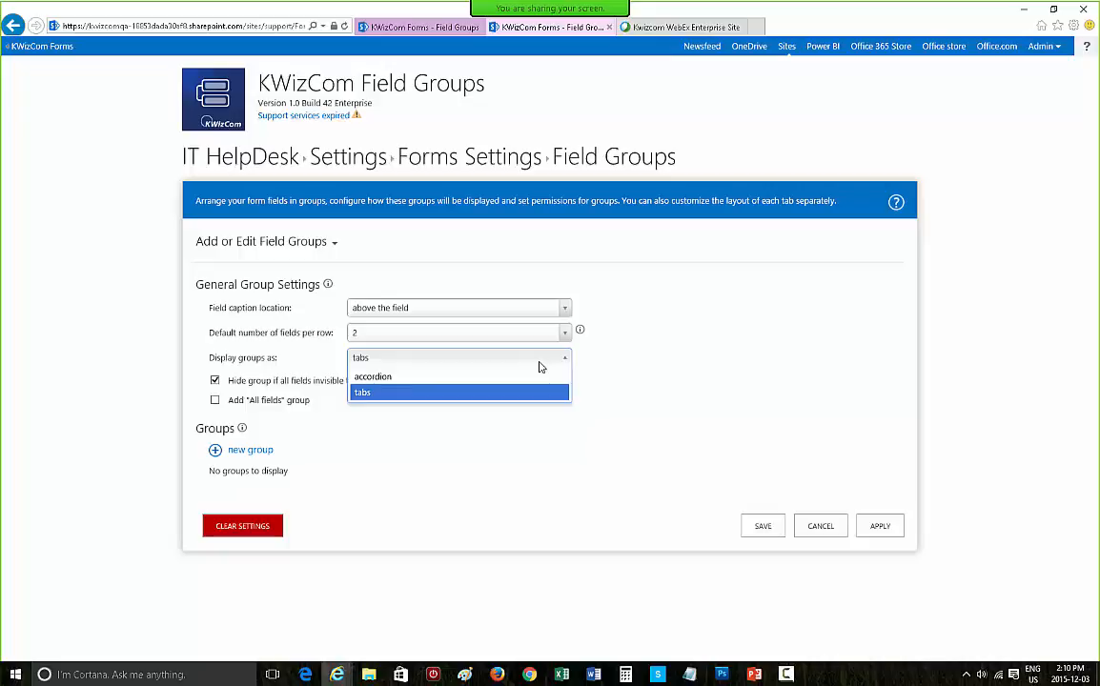
pyautogui.click(633, 380)
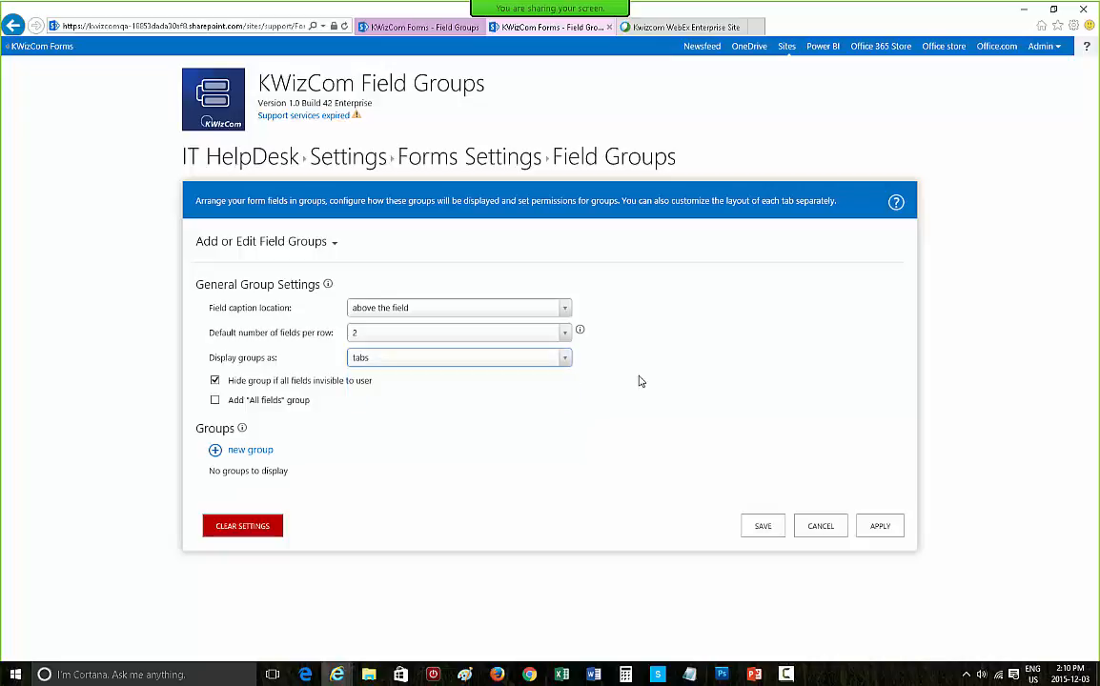
# Add a new field group named Support Details.
pyautogui.click(240, 450)
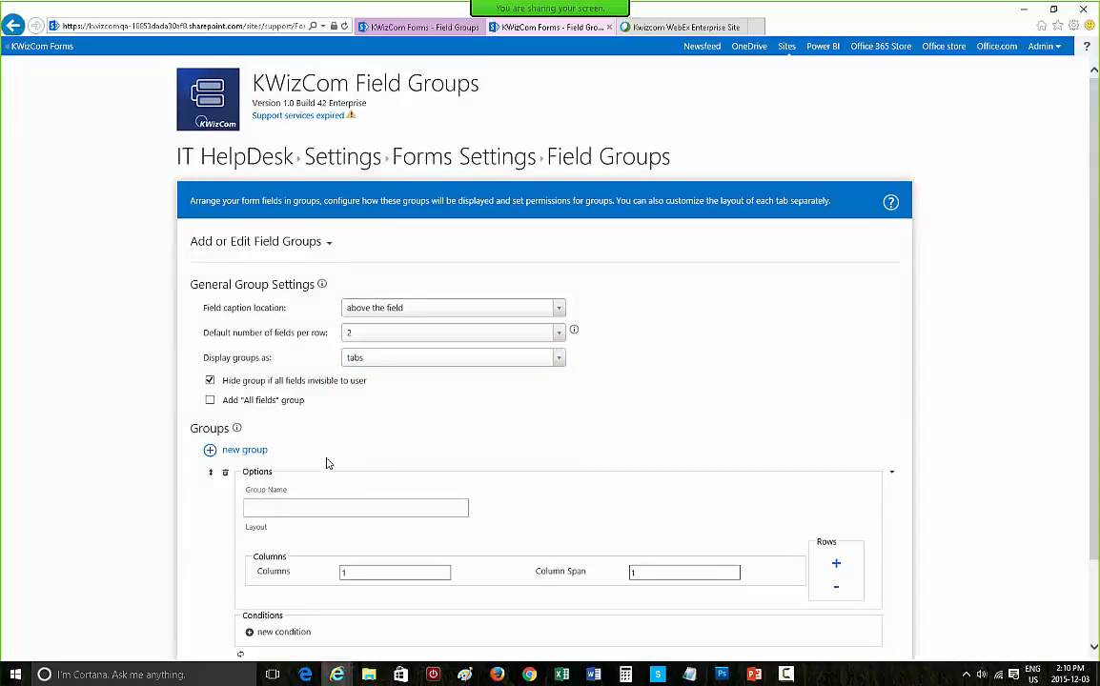
pyautogui.scroll(-1, 327, 462)
pyautogui.scroll(-2, 325, 461)
pyautogui.click(341, 223)
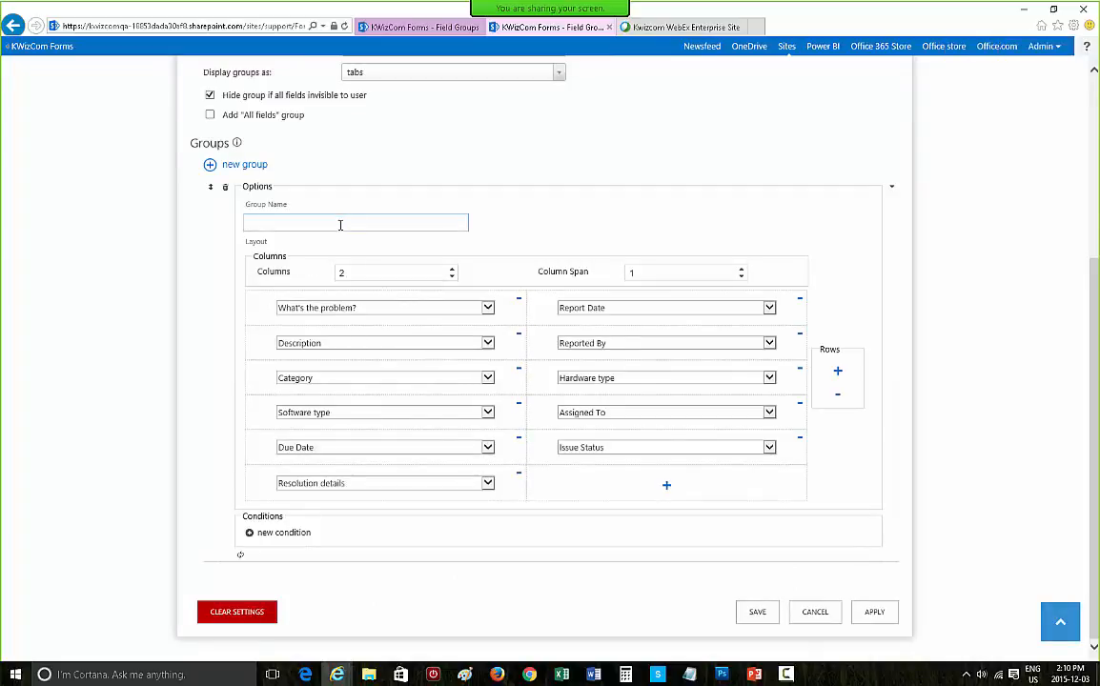
pyautogui.write('support Dea')
pyautogui.press('BackSpace')
pyautogui.write('ta')
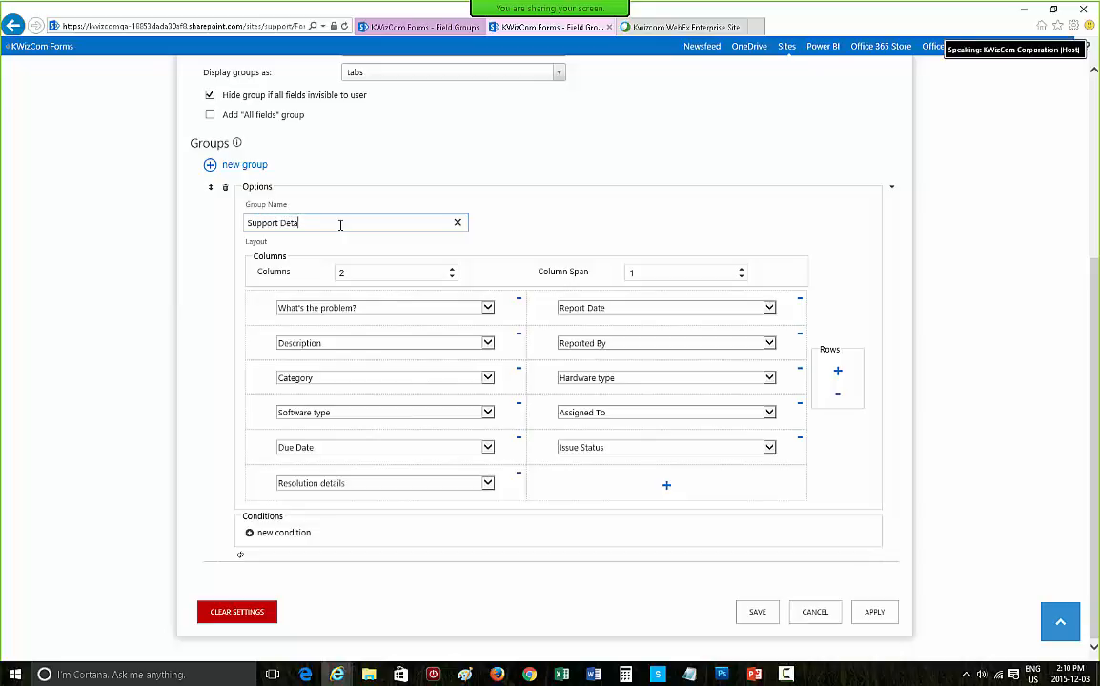
pyautogui.write('ils')
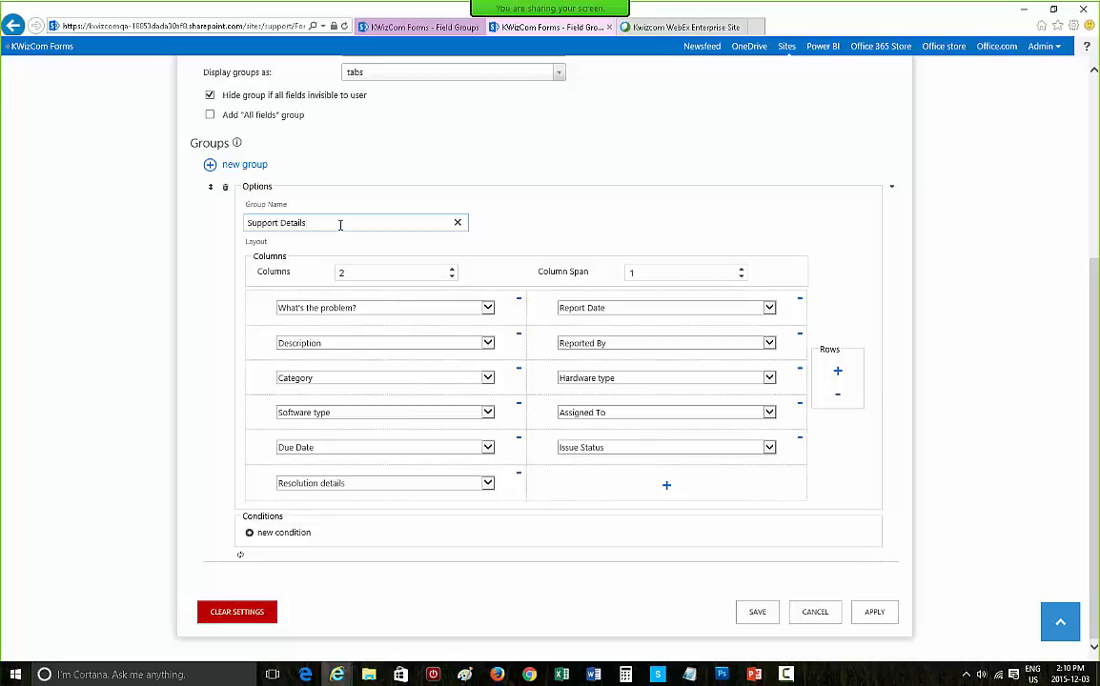
# Try the Support Details layout with 3 and 4 columns, and return it to 2 columns.
pyautogui.scroll(1, 383, 260)
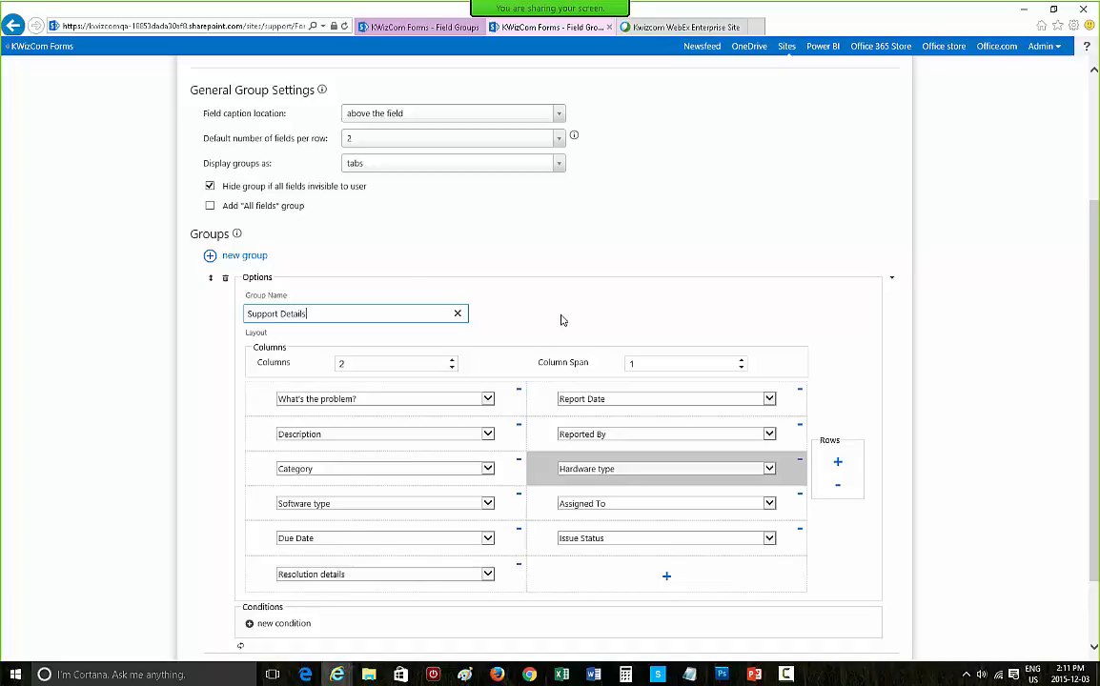
pyautogui.click(453, 361)
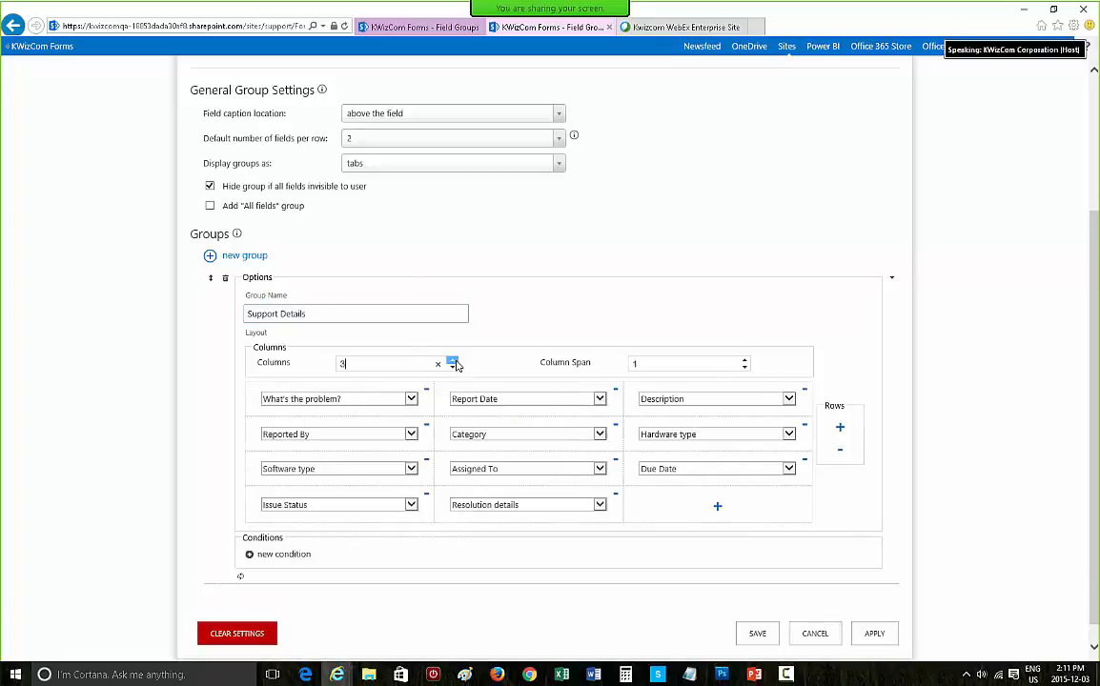
pyautogui.click(453, 362)
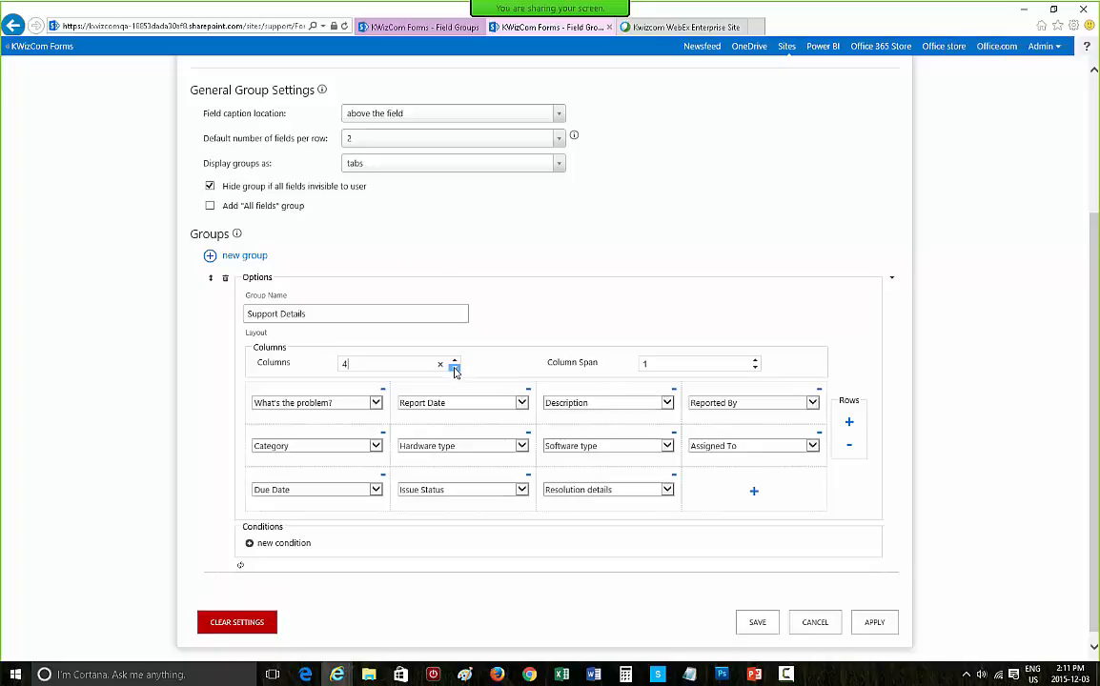
pyautogui.doubleClick(454, 370)
pyautogui.click(454, 370)
pyautogui.click(454, 361)
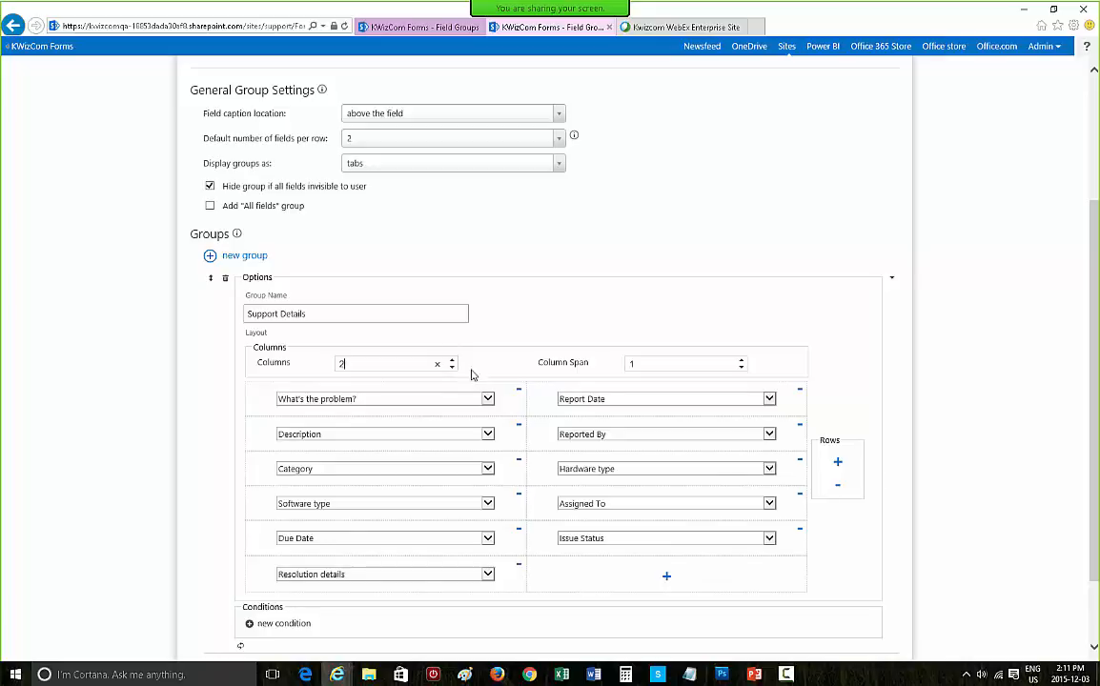
# Remove the Due Date and Issue Status row and the Resolution details row from the Support Details layout.
pyautogui.scroll(-2, 397, 348)
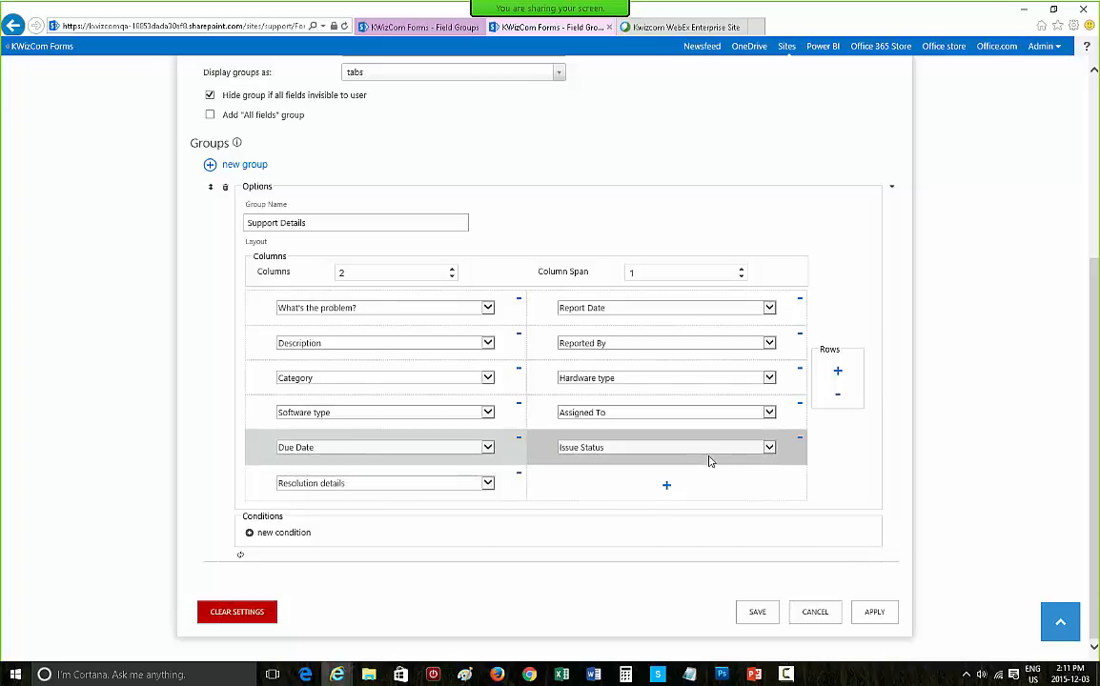
pyautogui.click(839, 401)
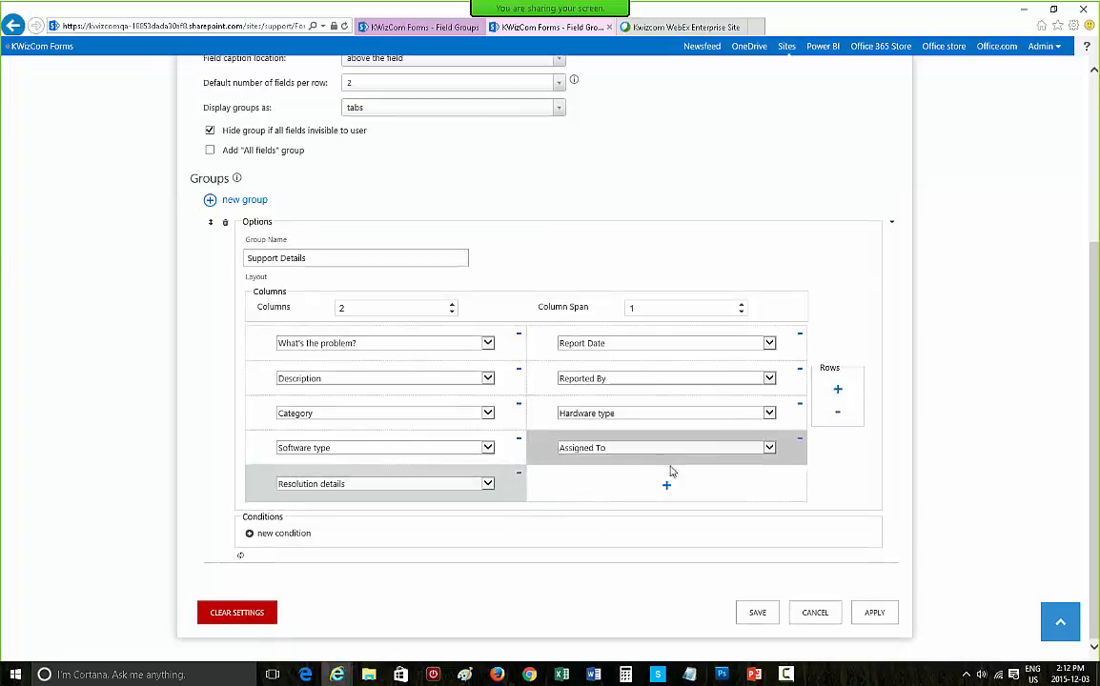
pyautogui.click(839, 415)
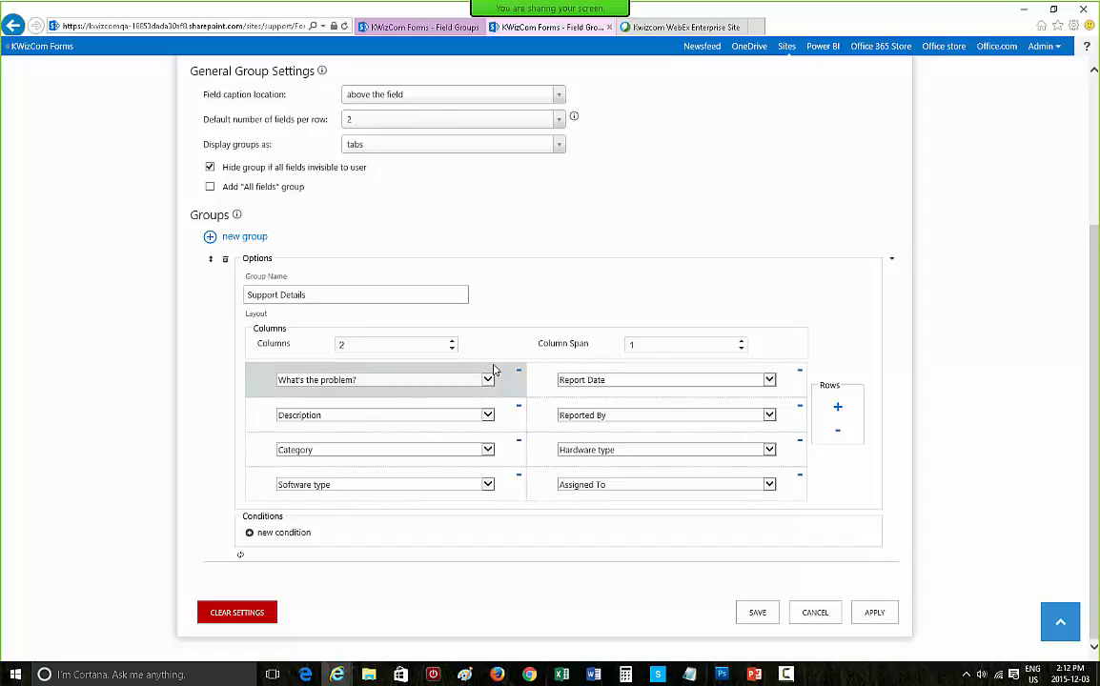
# Insert a row below the first layout row and assign What's the problem? and Report Date to its two cells.
pyautogui.click(838, 409)
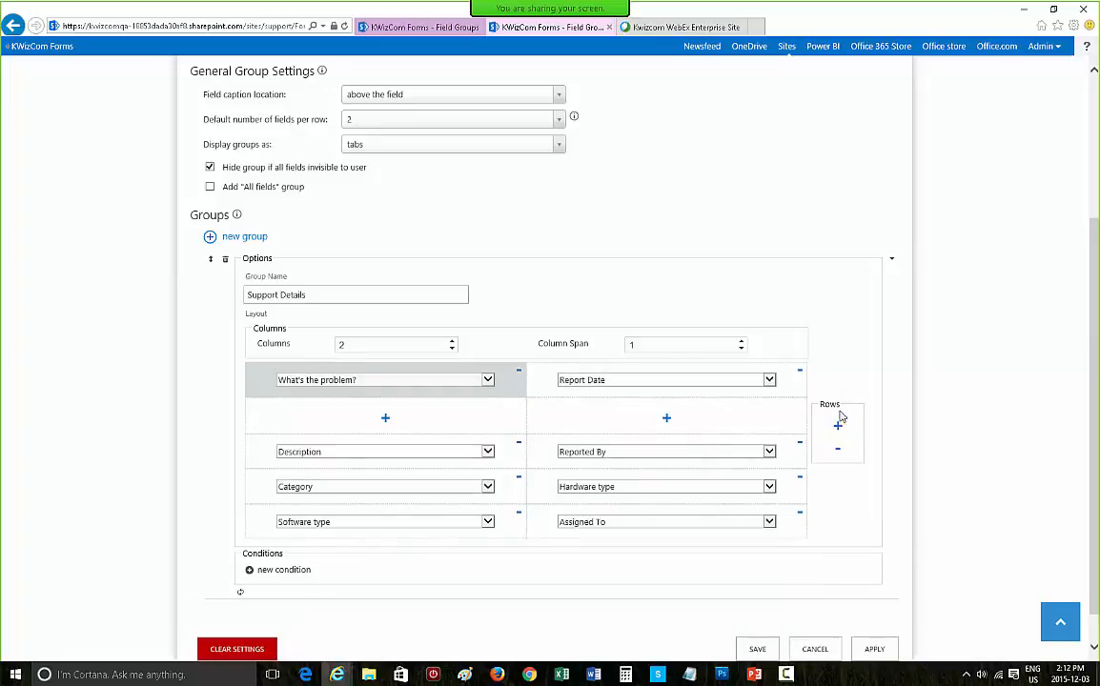
pyautogui.click(385, 420)
pyautogui.click(486, 417)
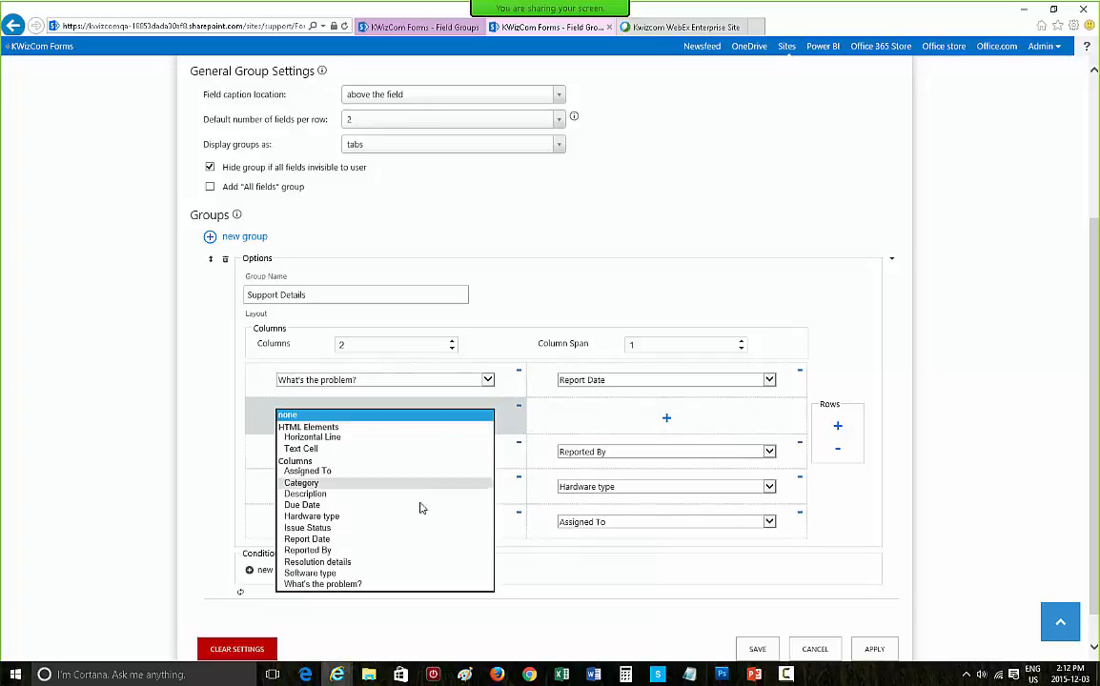
pyautogui.click(407, 583)
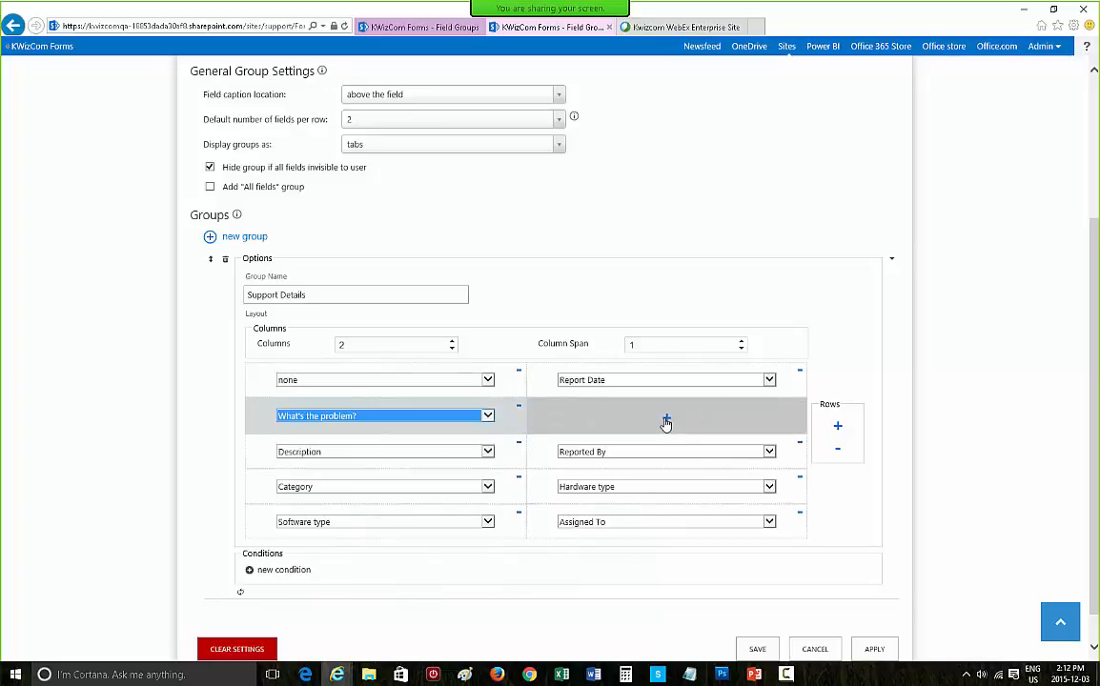
pyautogui.click(666, 421)
pyautogui.click(767, 416)
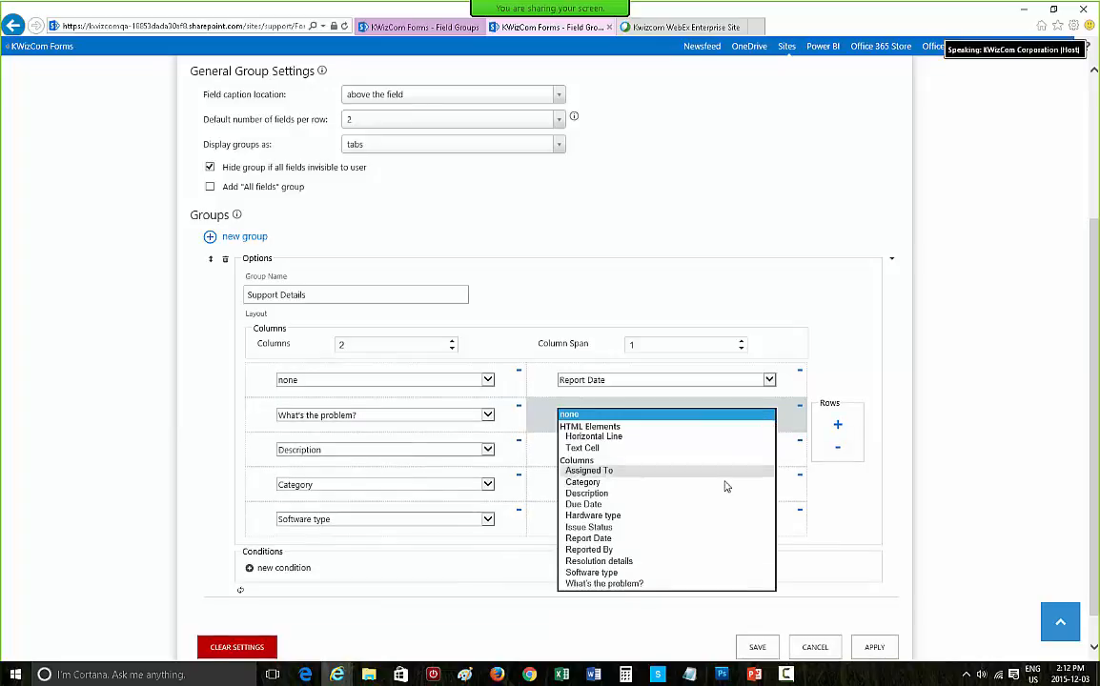
pyautogui.click(677, 538)
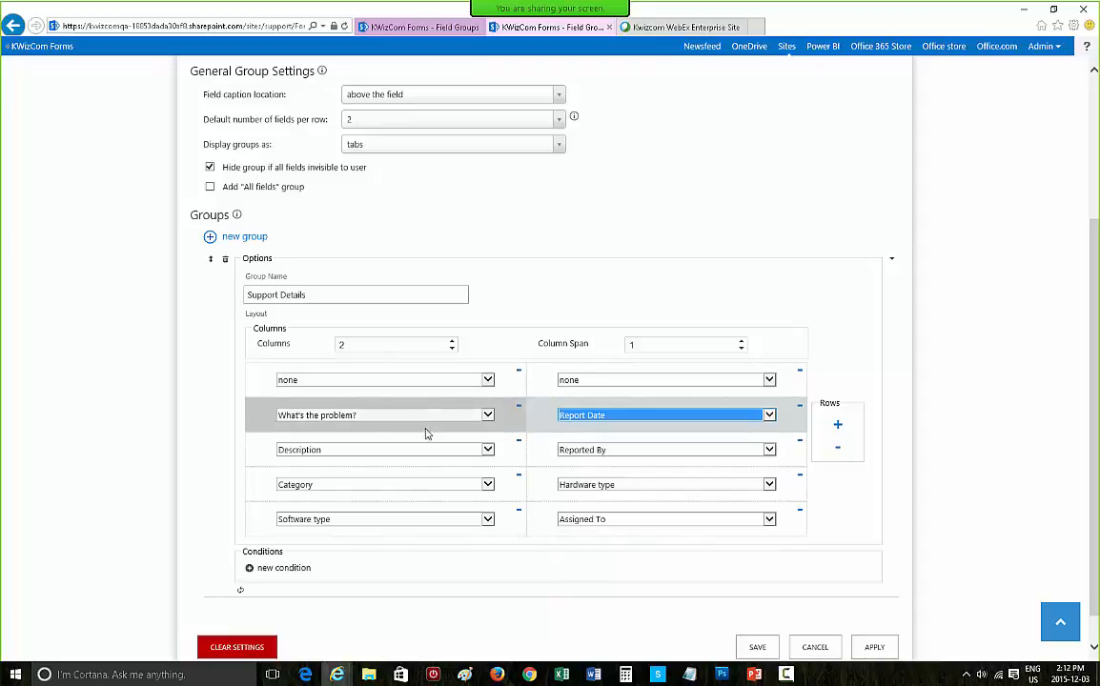
# Make the first cell of the Support Details layout a Text Cell and enter the heading Description Details in it.
pyautogui.click(488, 379)
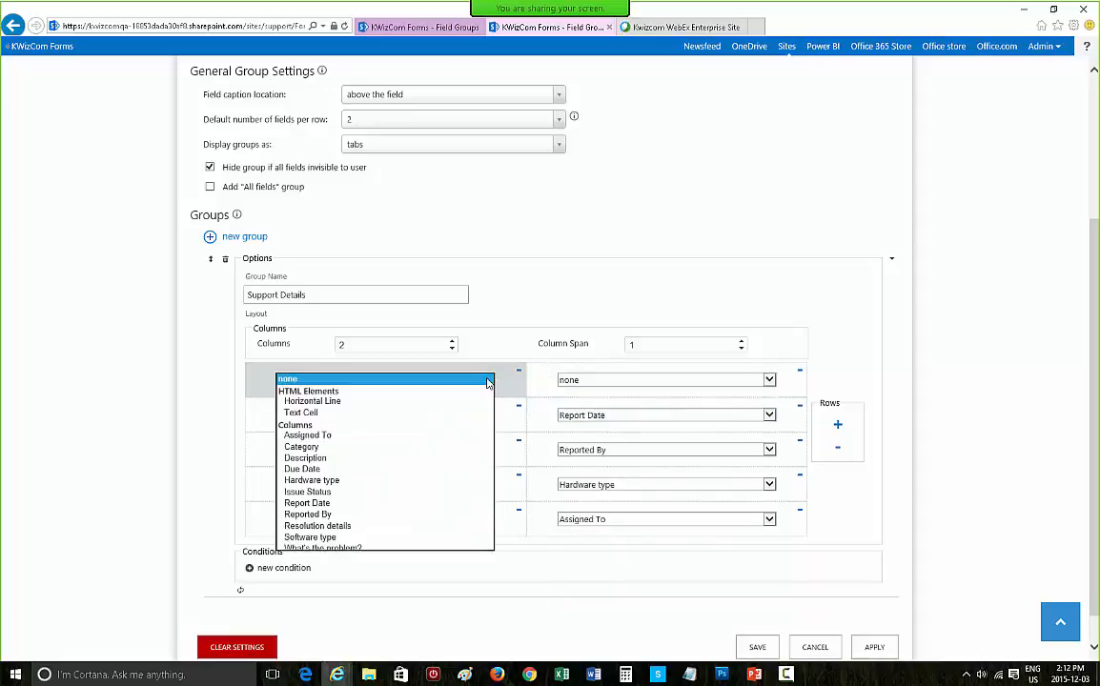
pyautogui.click(442, 417)
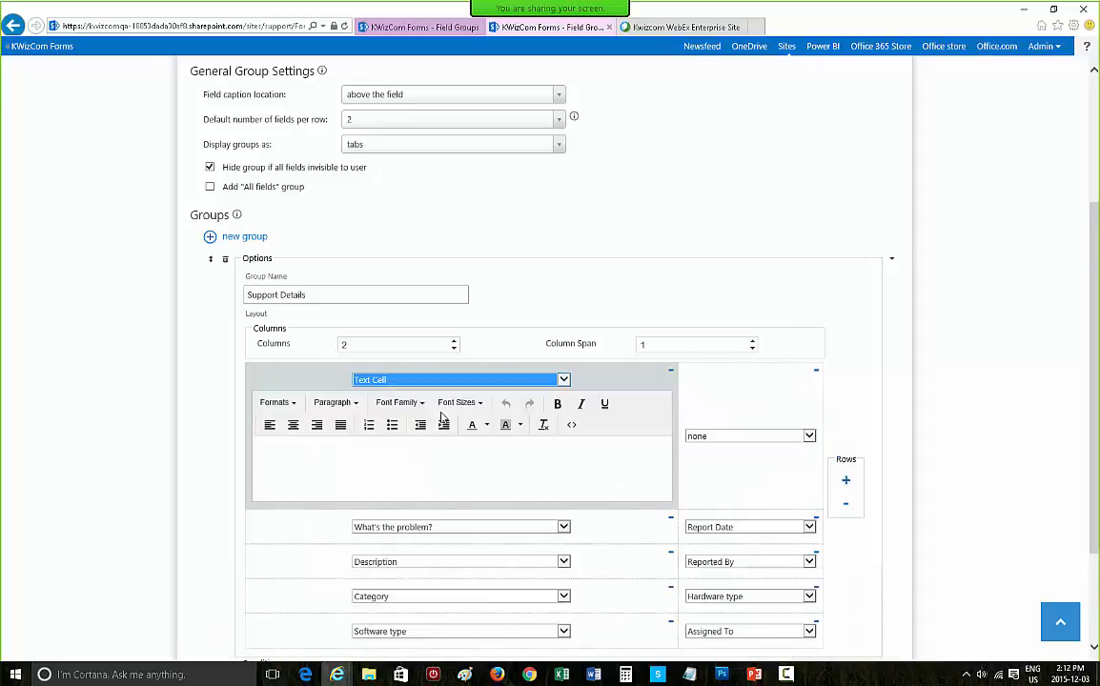
pyautogui.click(560, 380)
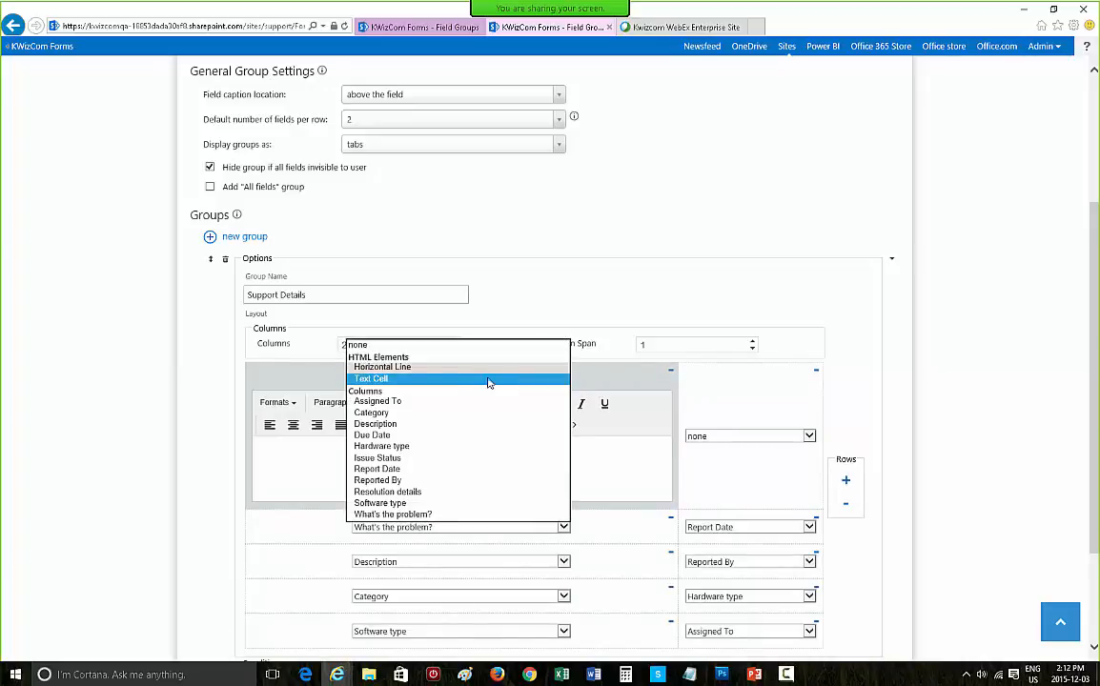
pyautogui.click(285, 465)
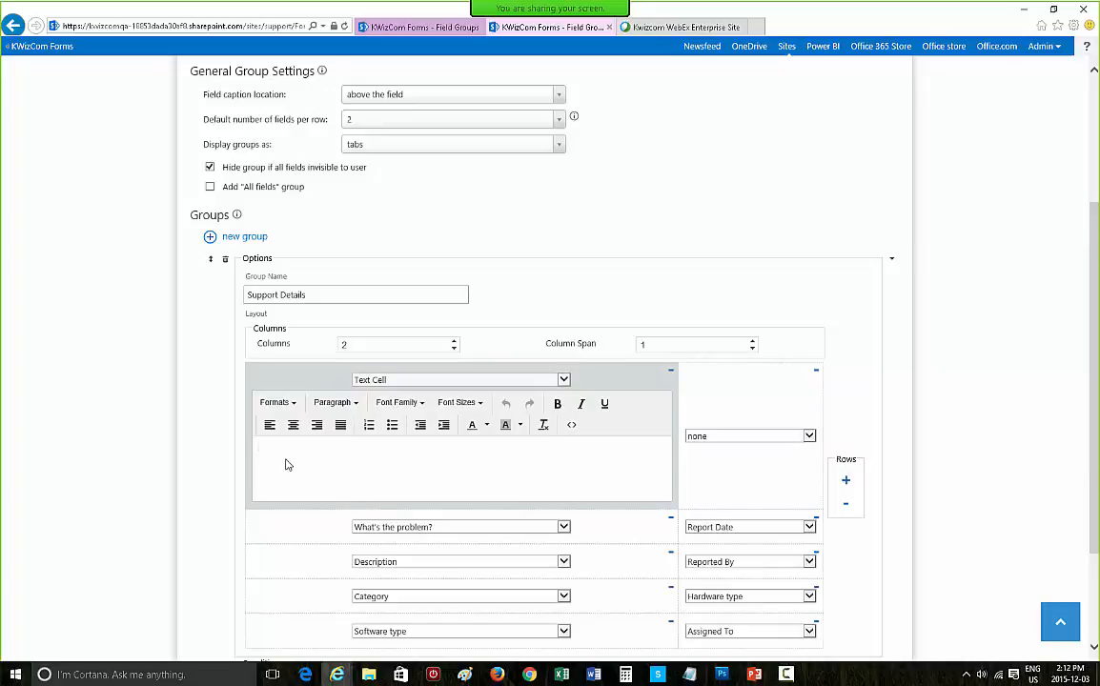
pyautogui.write('D')
pyautogui.press('BackSpace')
pyautogui.write('Description De')
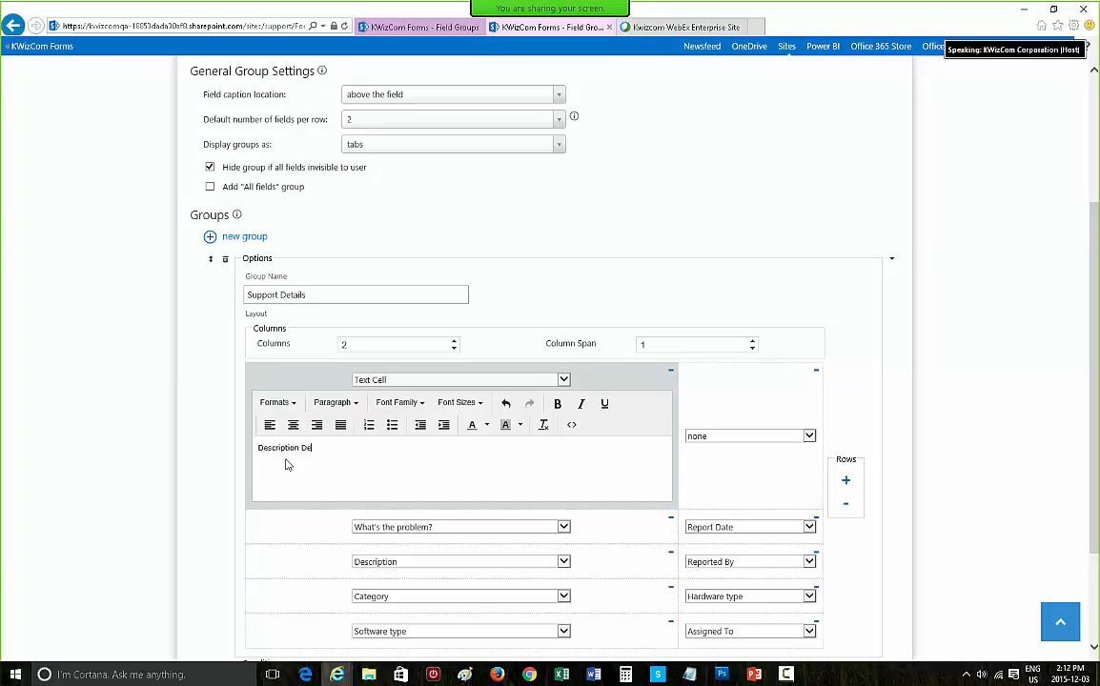
pyautogui.write('tails')
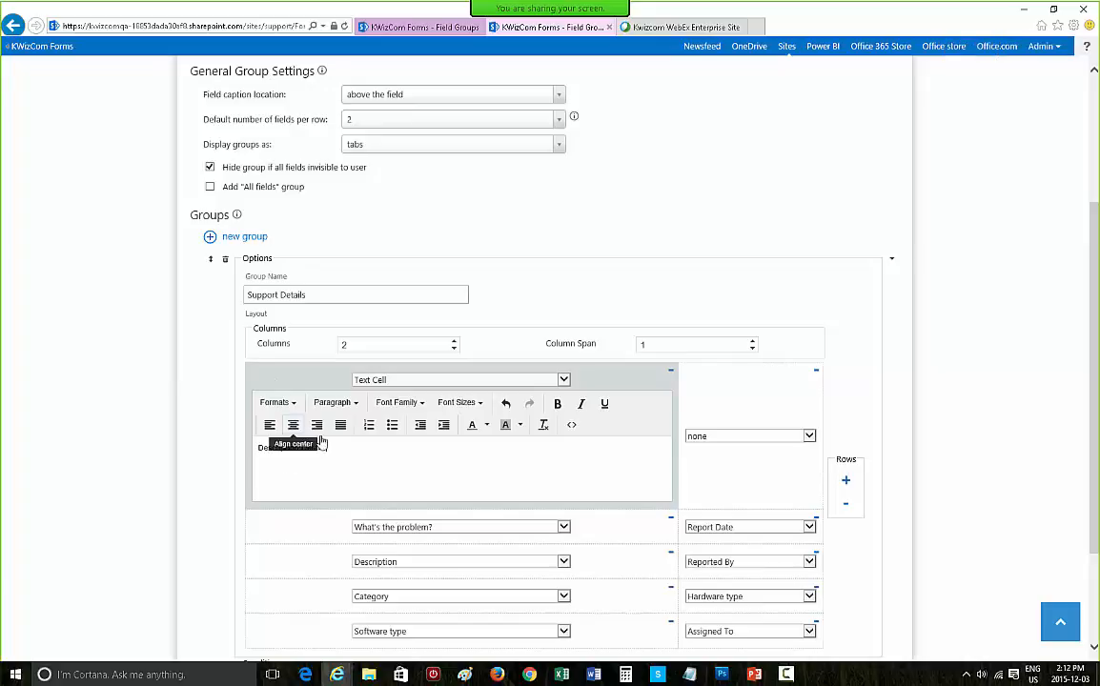
# Format the Description Details heading as 18pt bold text.
pyautogui.moveTo(350, 450); pyautogui.dragTo(216, 452)
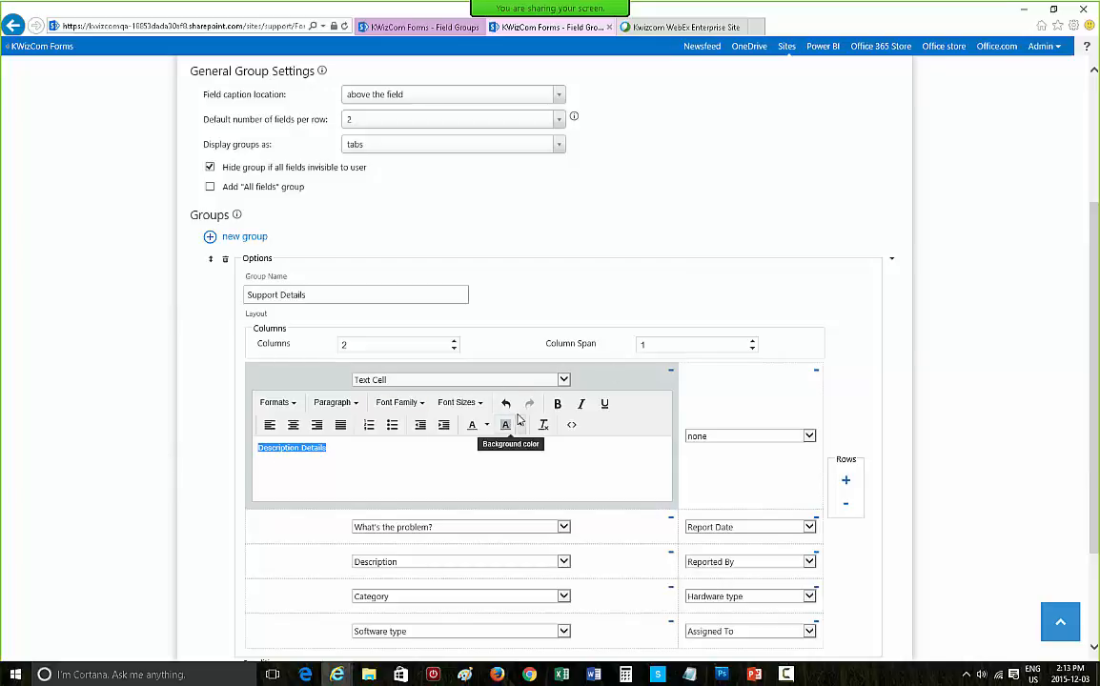
pyautogui.click(460, 403)
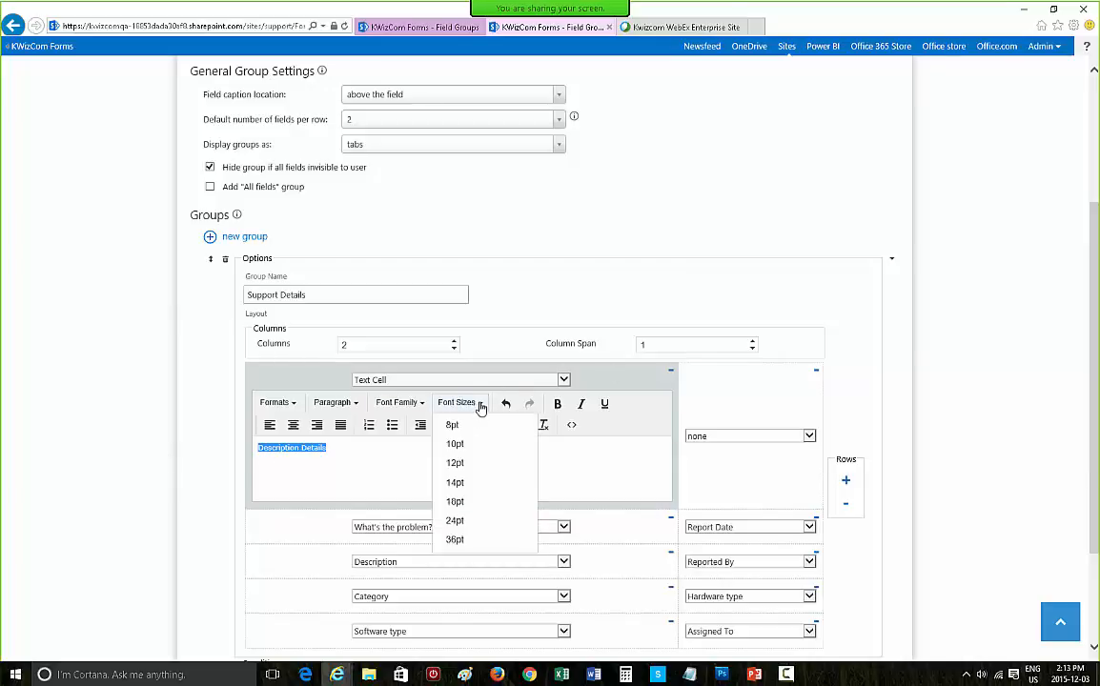
pyautogui.click(466, 502)
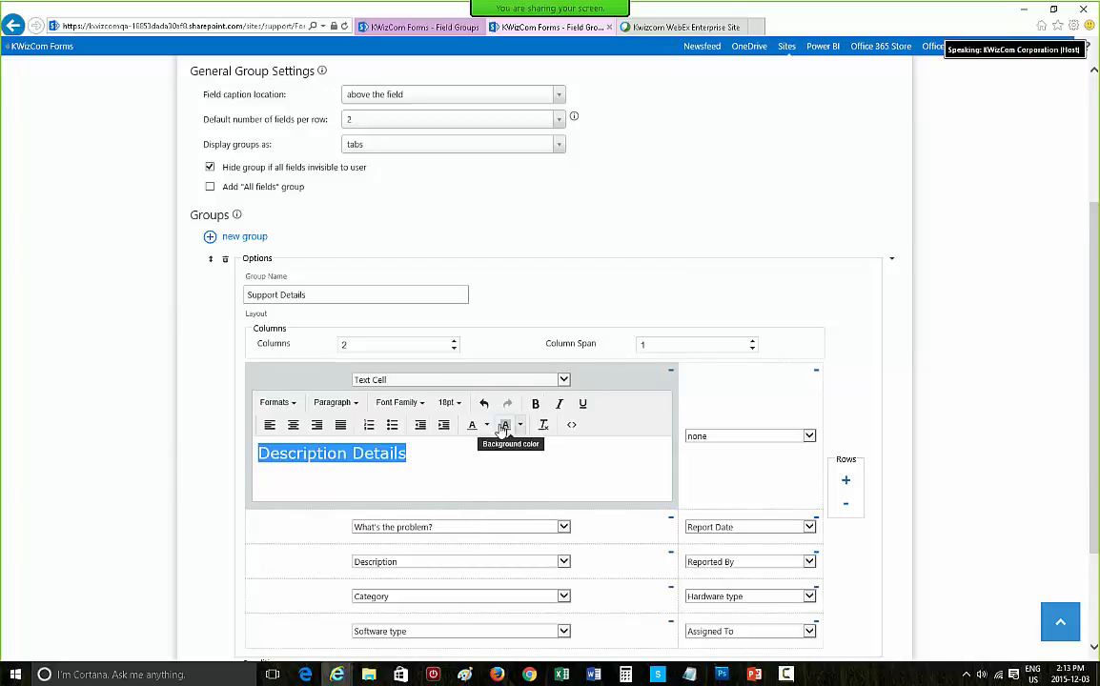
pyautogui.click(534, 404)
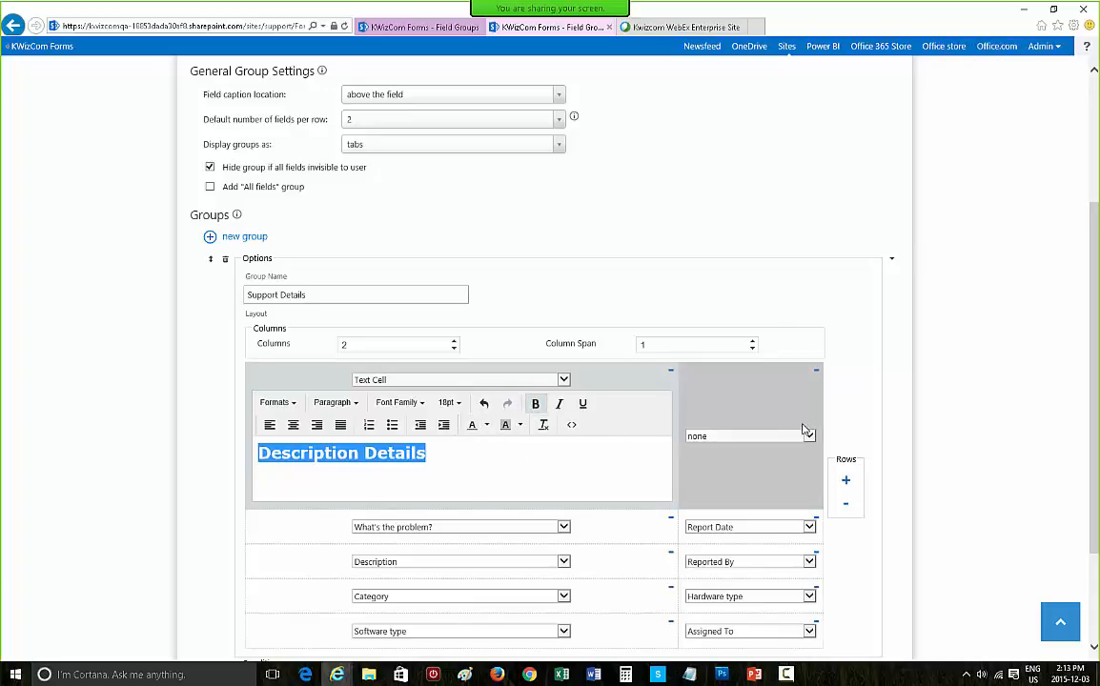
# Set the column span to 2 for the Description Details text cell and for the What's the problem? cell.
pyautogui.click(747, 350)
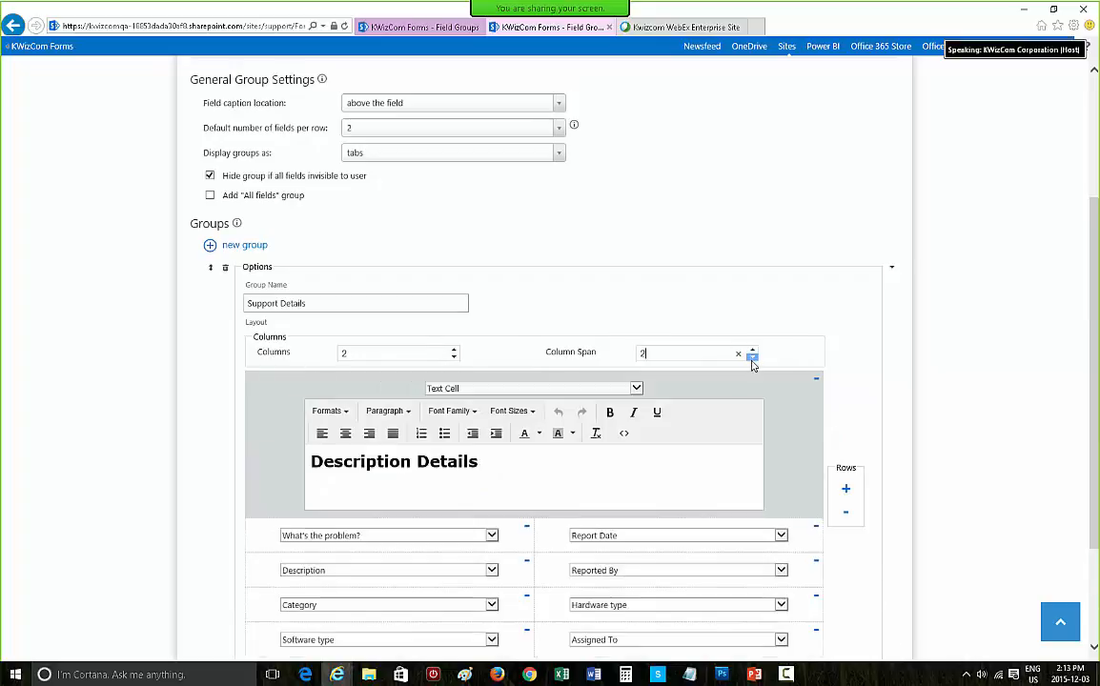
pyautogui.scroll(-3, 862, 378)
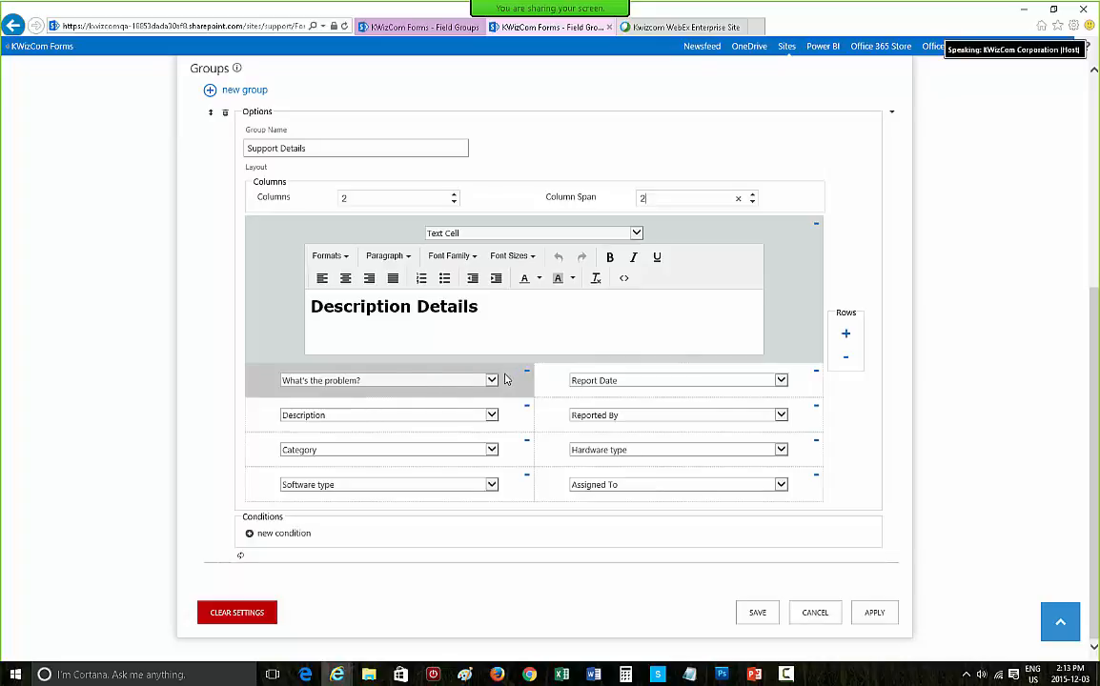
pyautogui.click(752, 201)
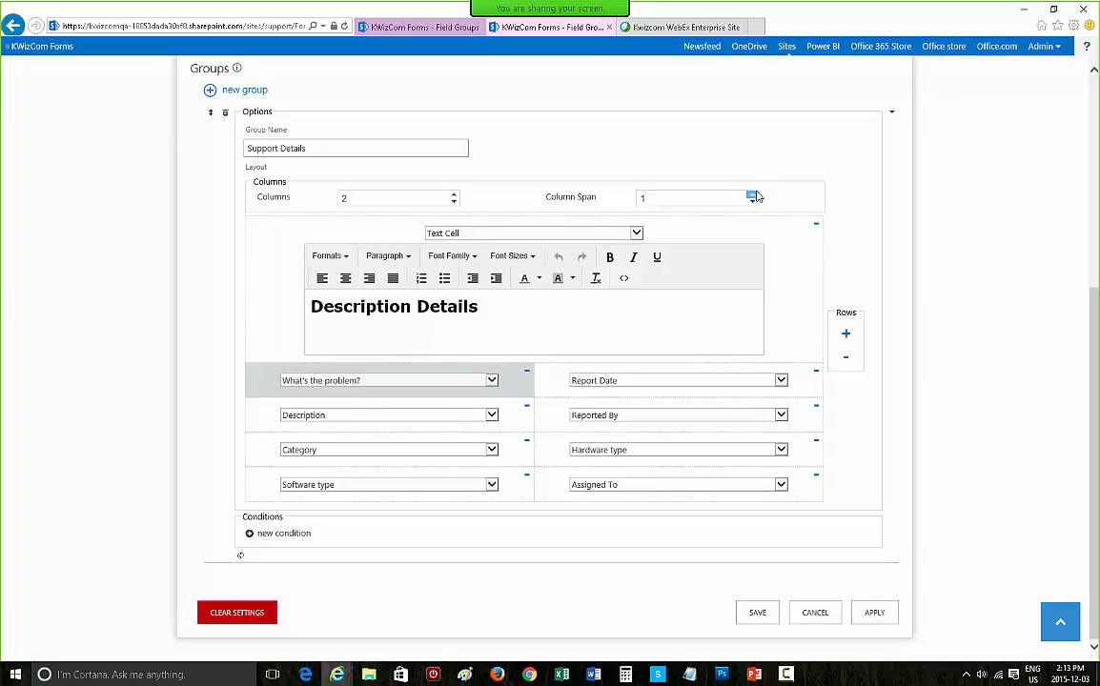
pyautogui.click(752, 194)
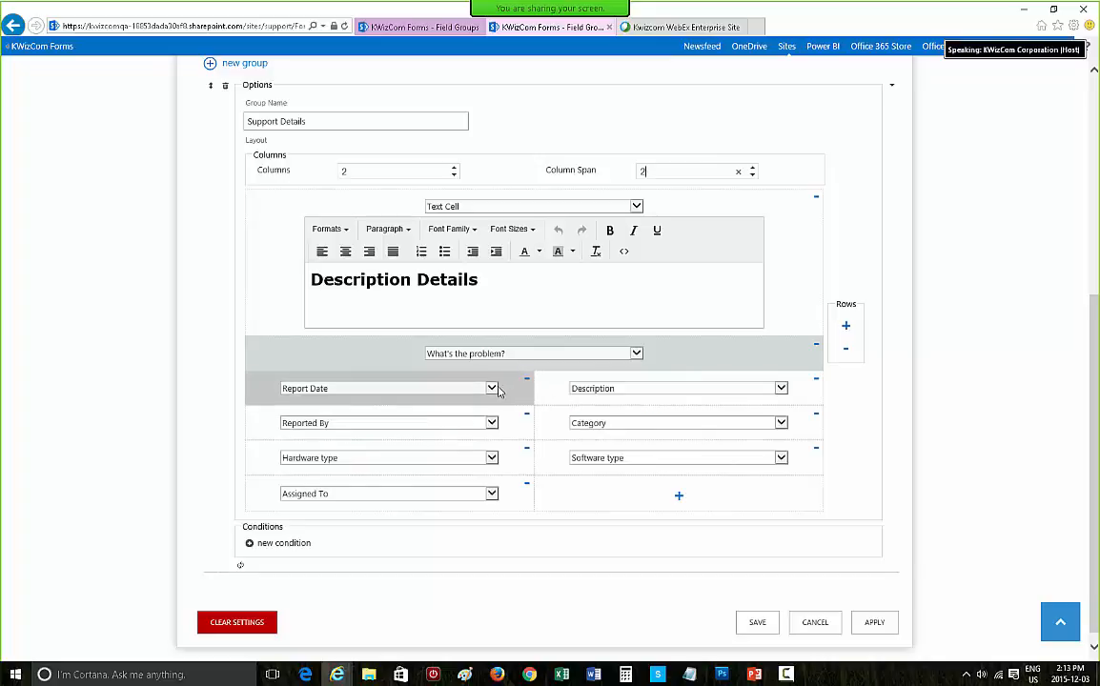
# Assign Description to the cell below What's the problem? and set its column span to 2.
pyautogui.click(439, 388)
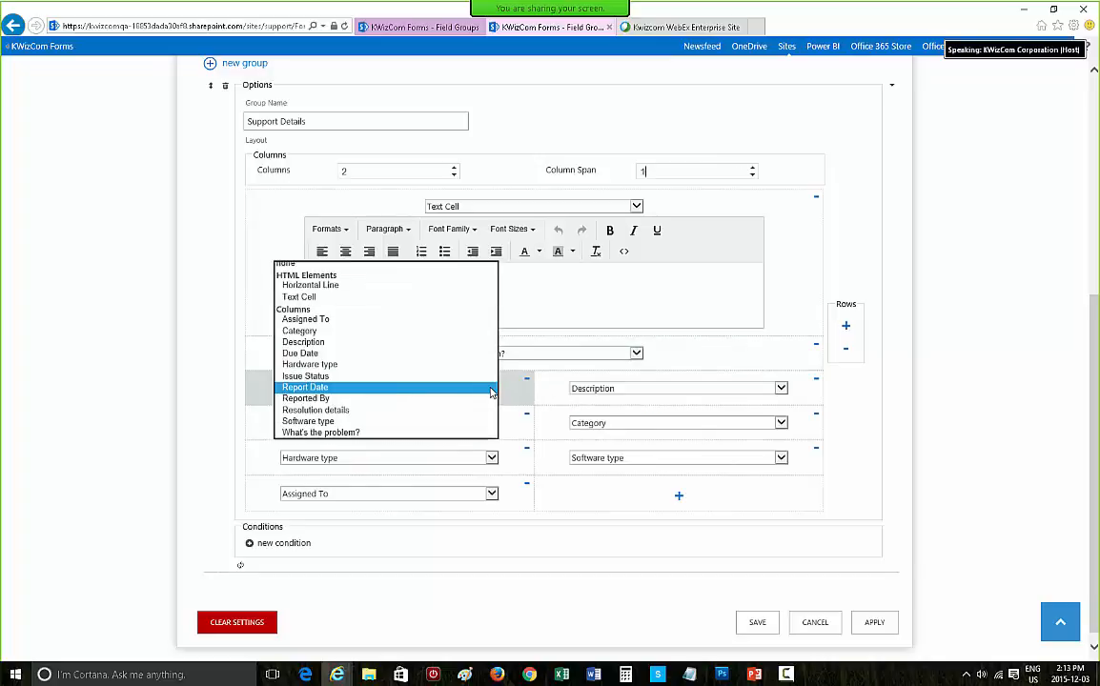
pyautogui.click(429, 342)
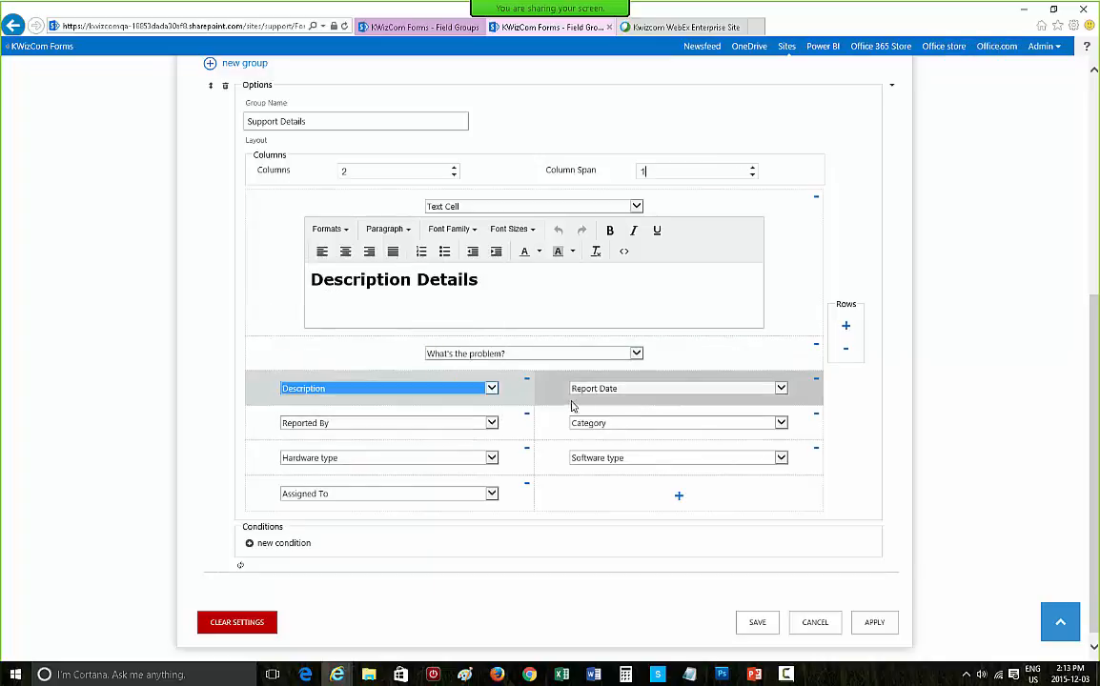
pyautogui.click(510, 393)
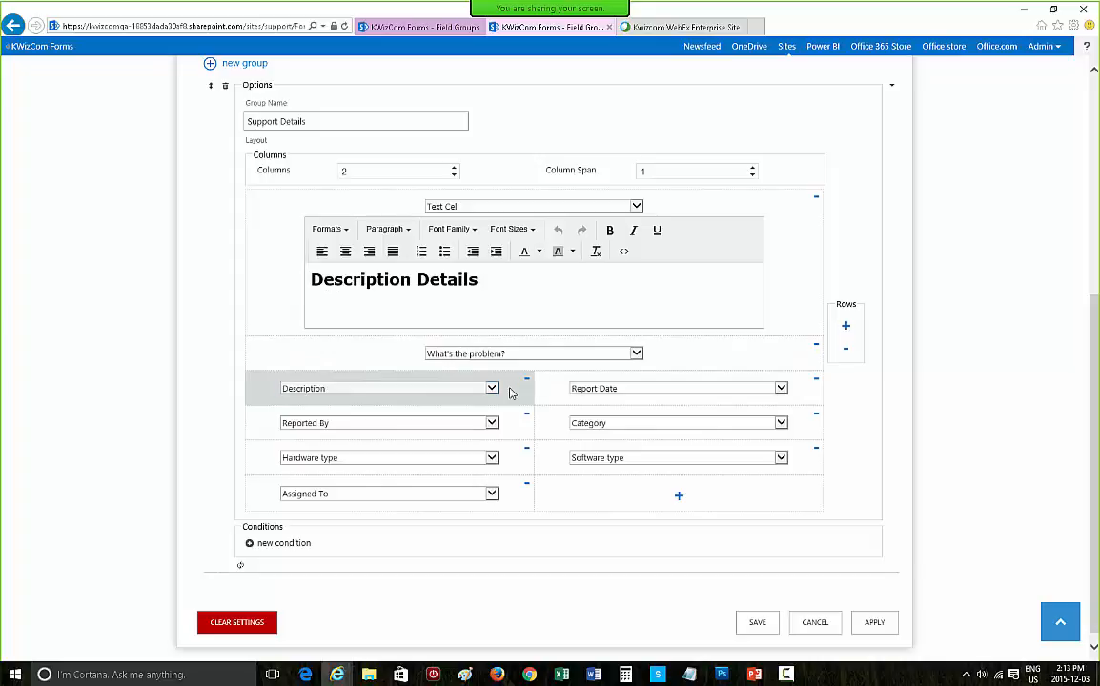
pyautogui.click(752, 167)
pyautogui.scroll(-3, 664, 318)
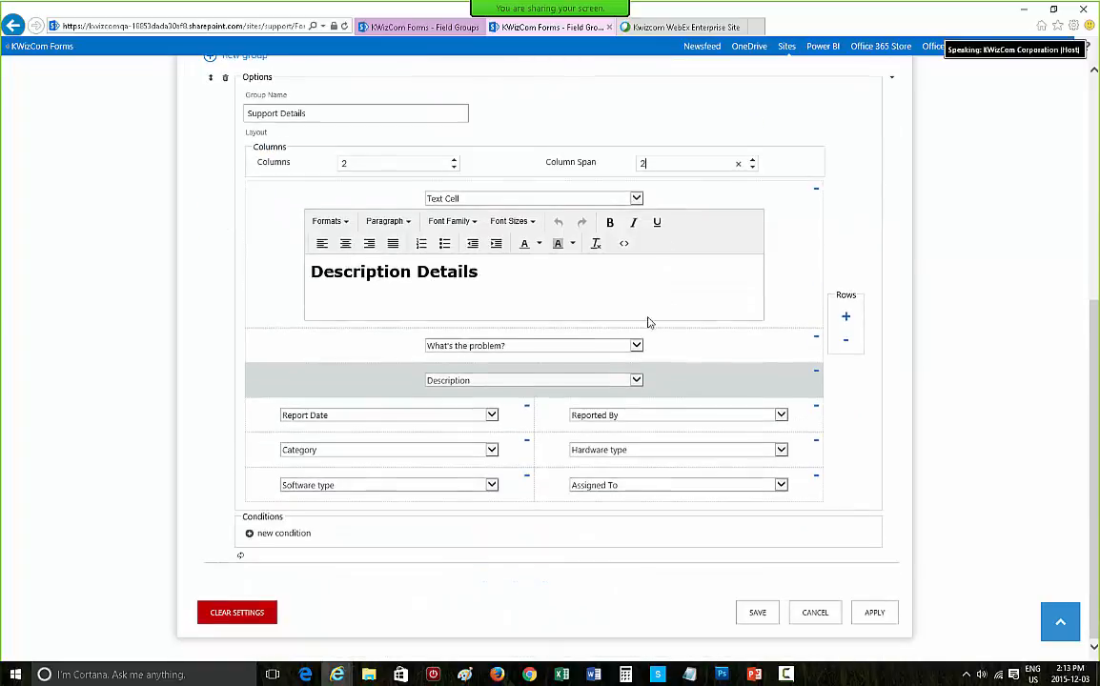
# Insert a row below the Report Date and Reported By row and assign Report Date to its first cell.
pyautogui.click(492, 406)
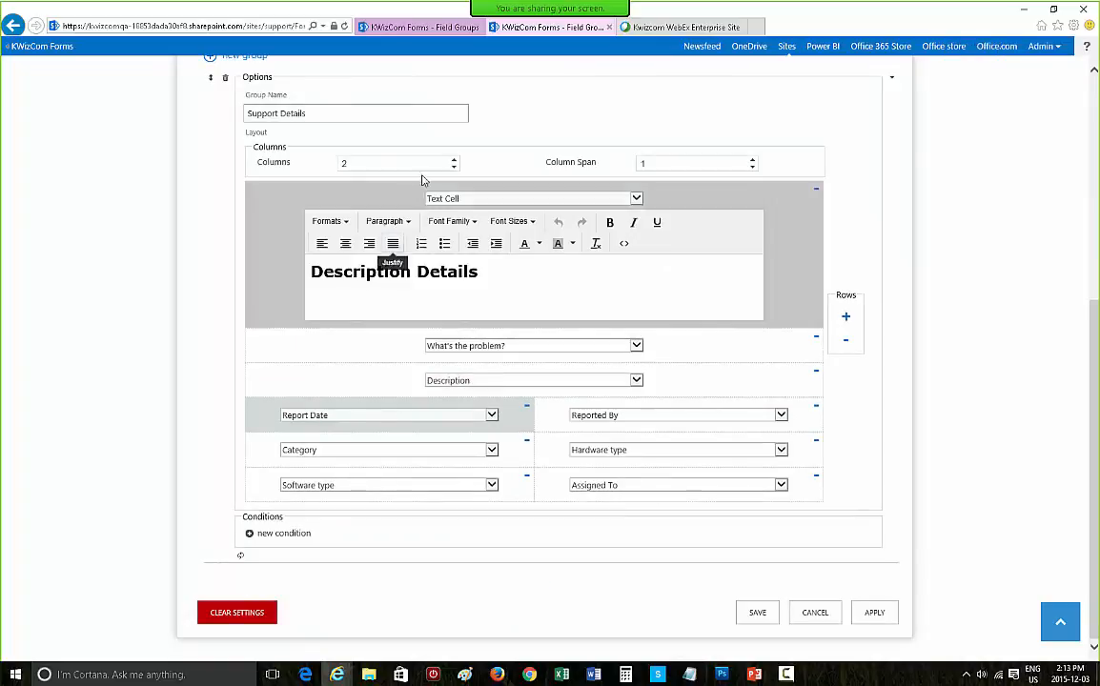
pyautogui.click(846, 319)
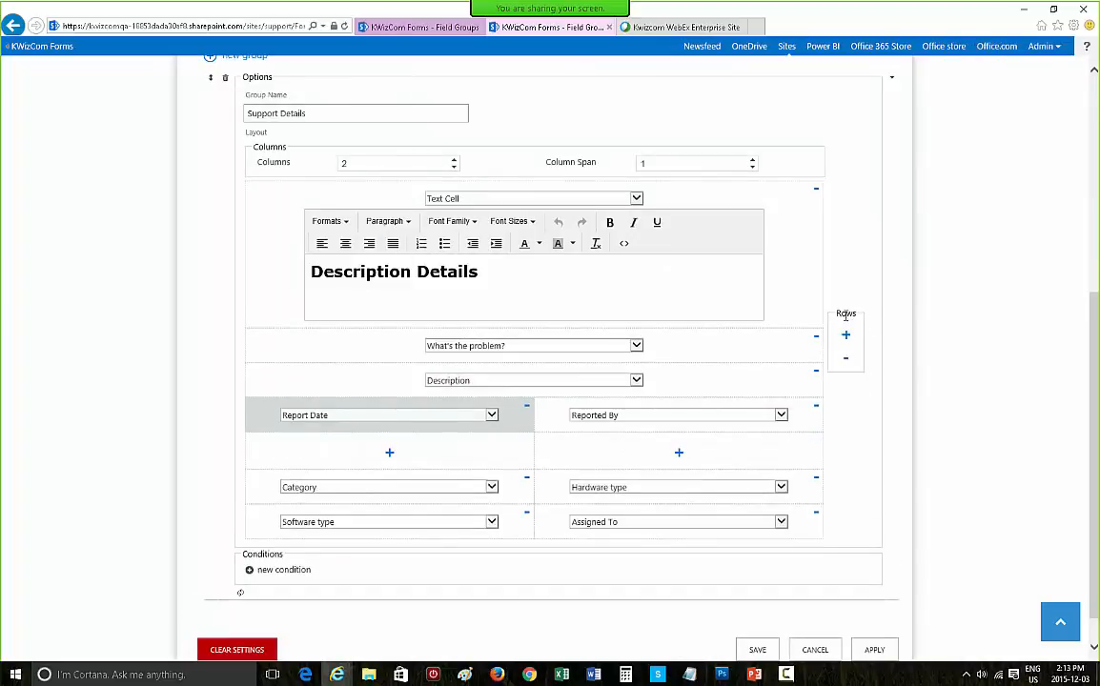
pyautogui.click(491, 416)
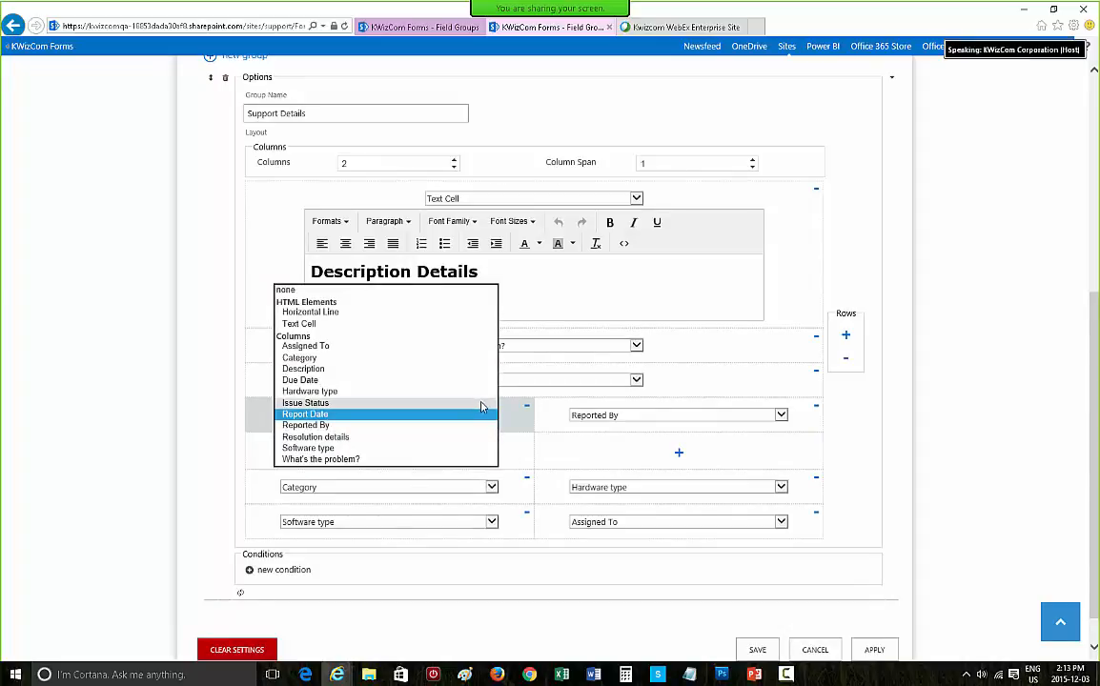
pyautogui.click(513, 448)
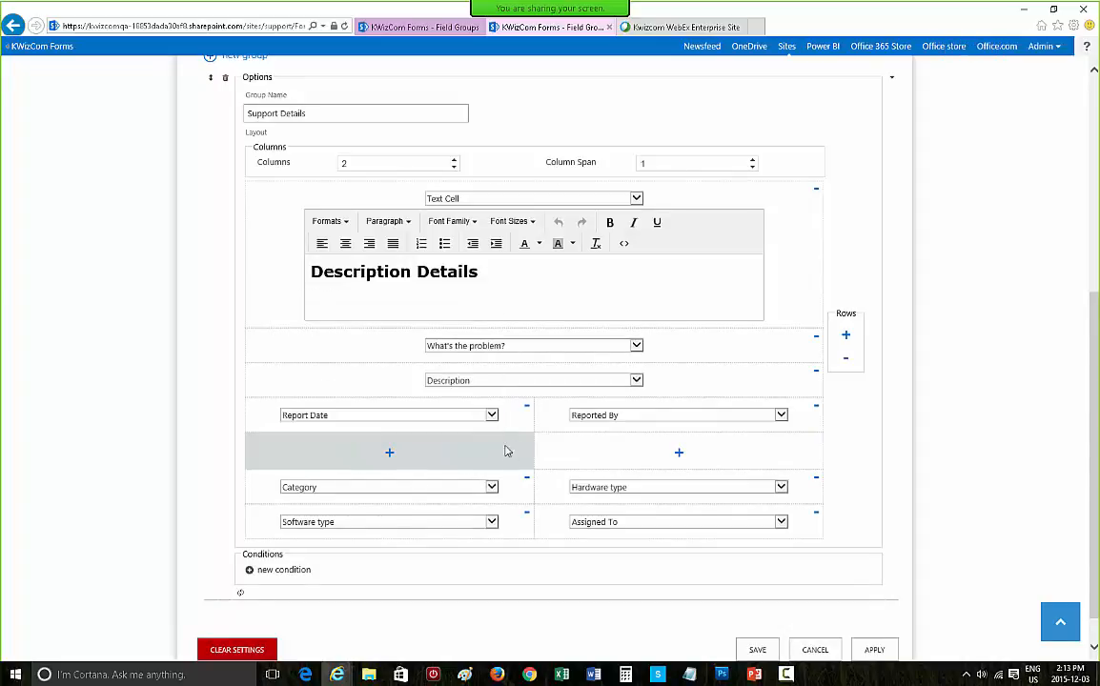
pyautogui.click(388, 454)
pyautogui.click(451, 453)
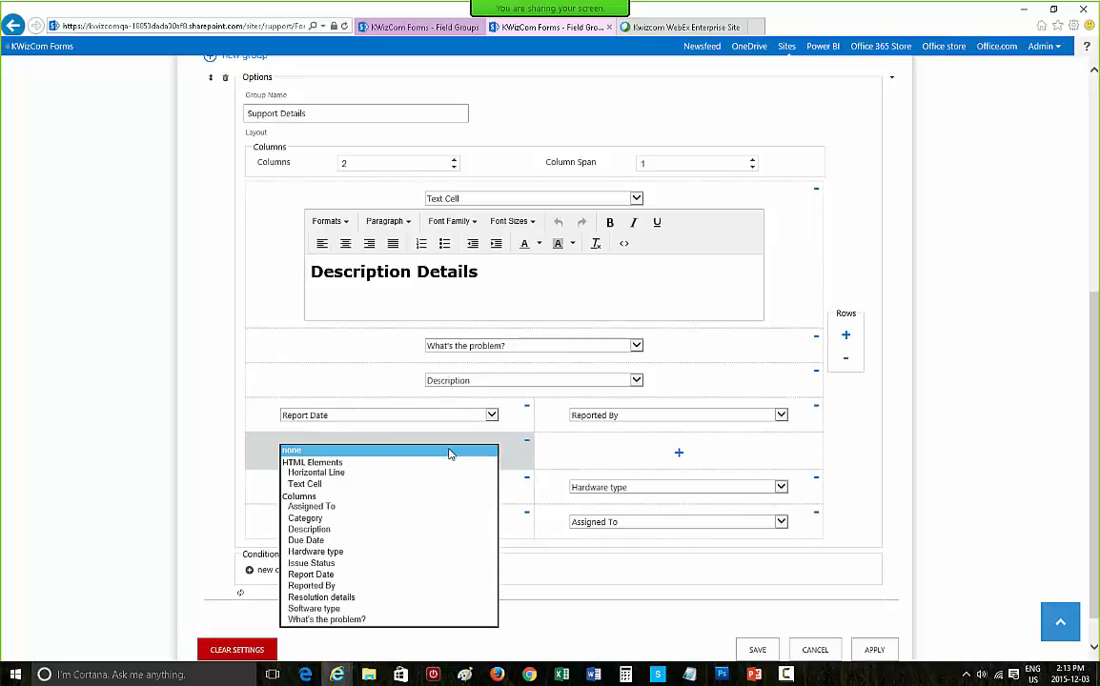
pyautogui.click(398, 584)
# Make the vacated cell beside Reported By a Text Cell.
pyautogui.click(451, 419)
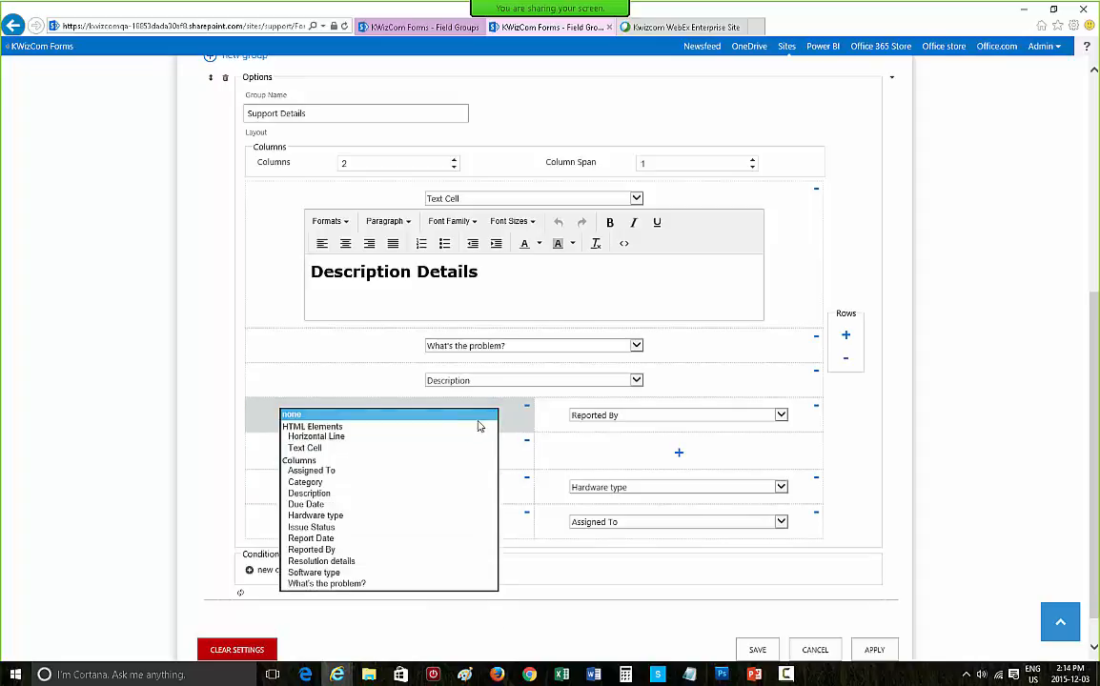
pyautogui.click(453, 449)
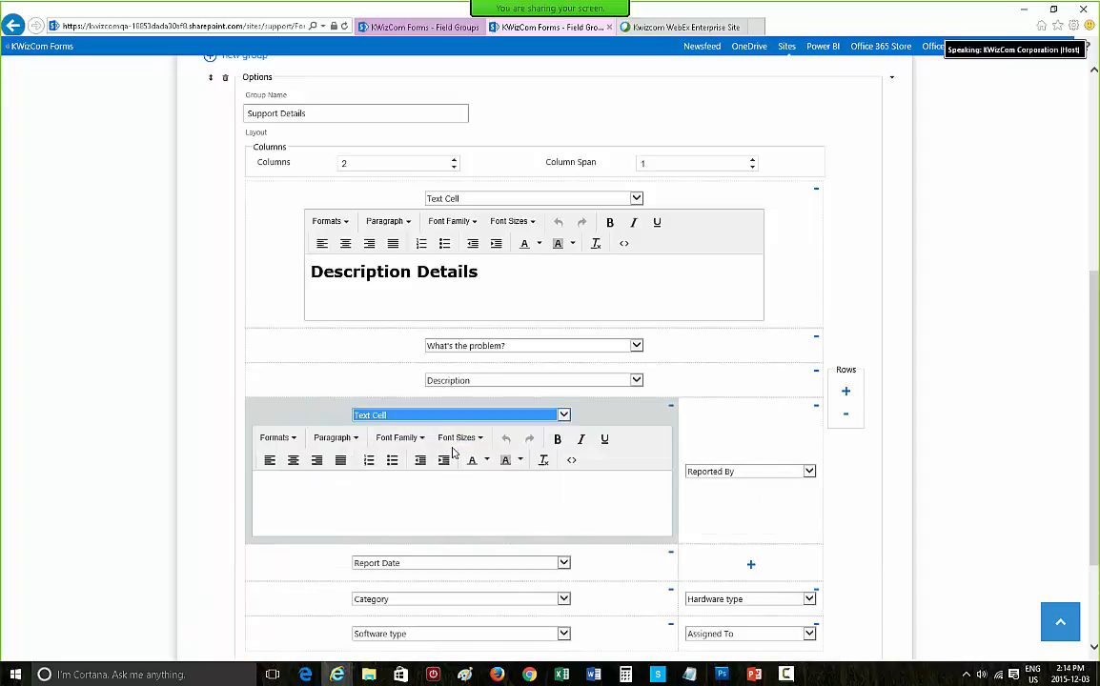
pyautogui.click(845, 392)
pyautogui.click(575, 561)
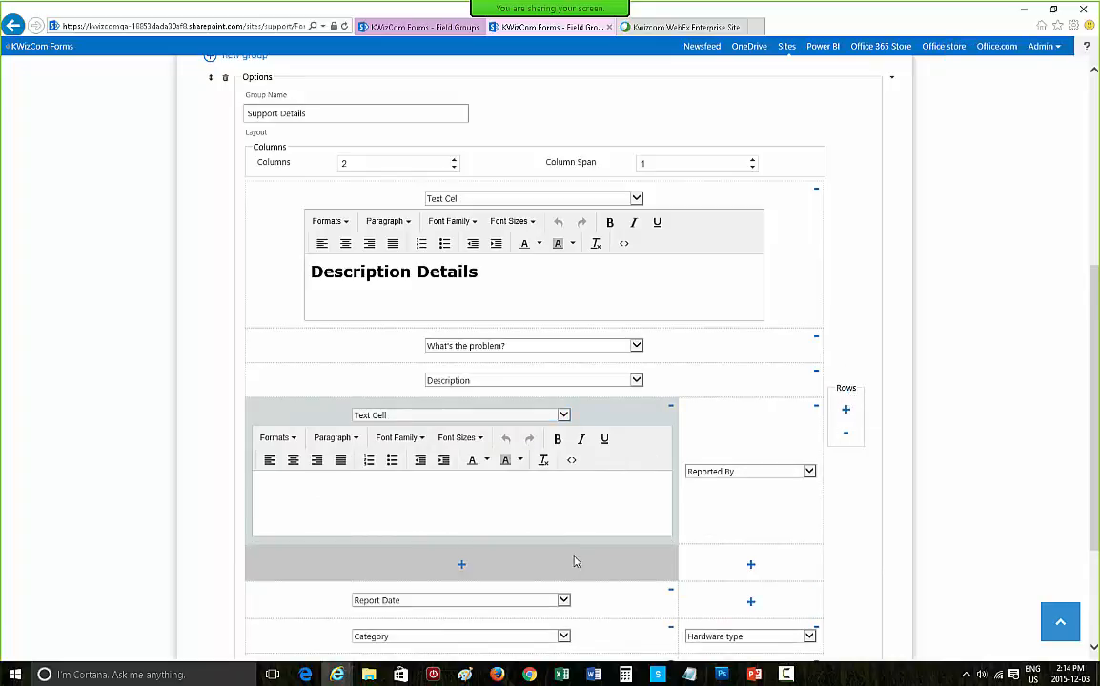
pyautogui.click(845, 438)
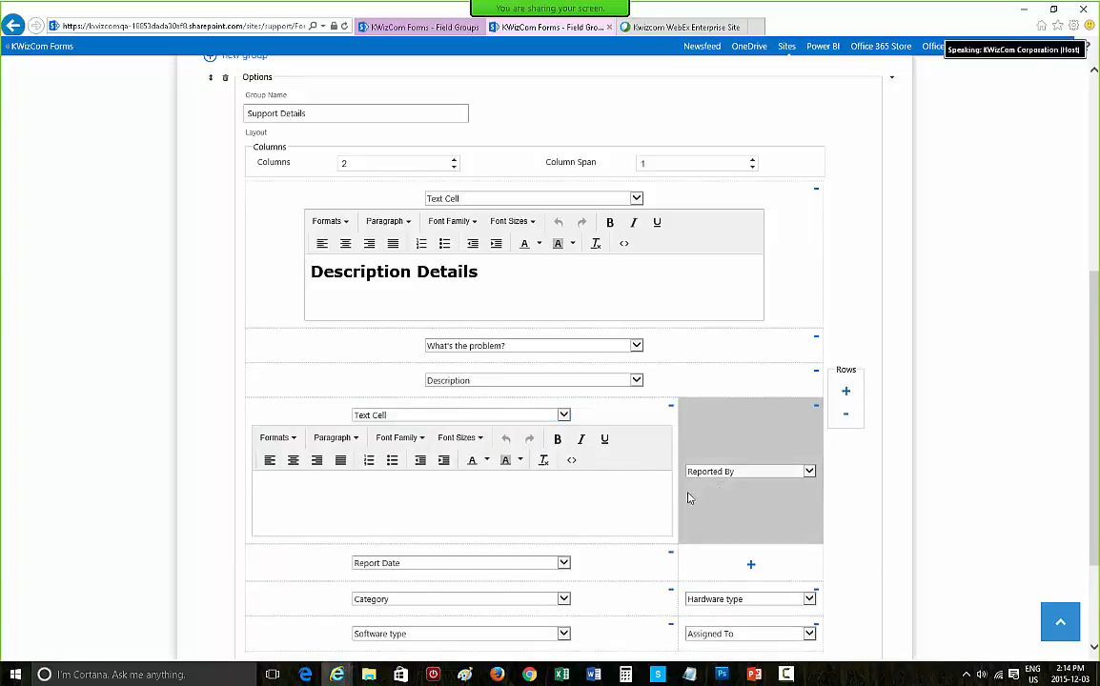
# Set the column span of the empty text cell below Description to 2.
pyautogui.click(621, 498)
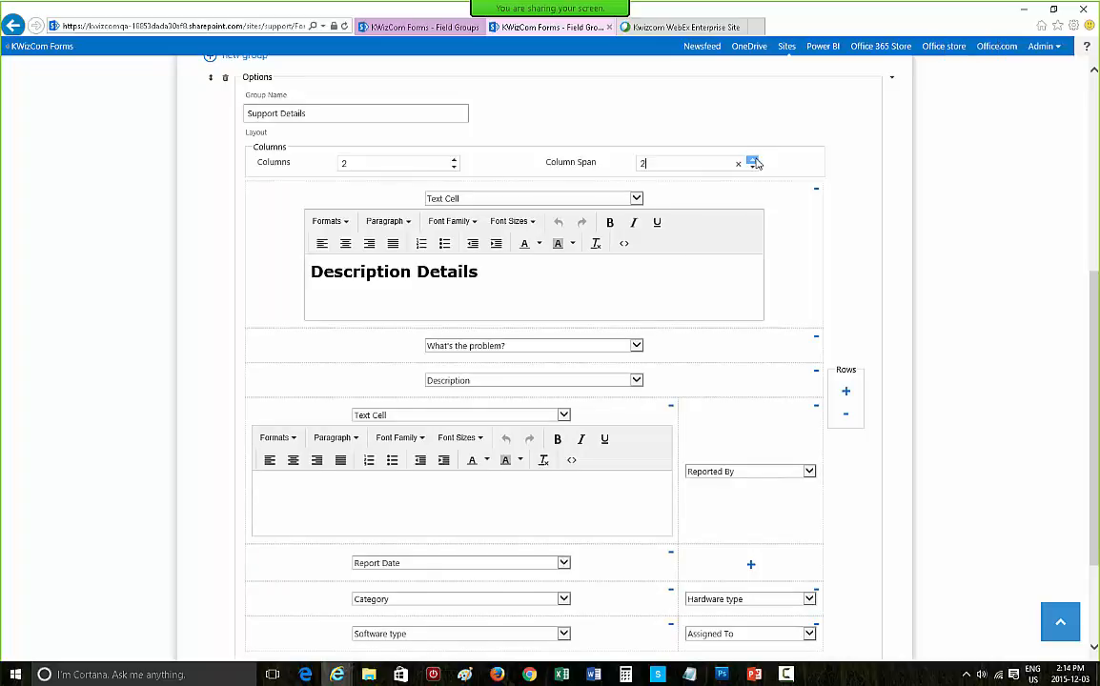
pyautogui.click(618, 497)
pyautogui.click(644, 413)
pyautogui.click(752, 159)
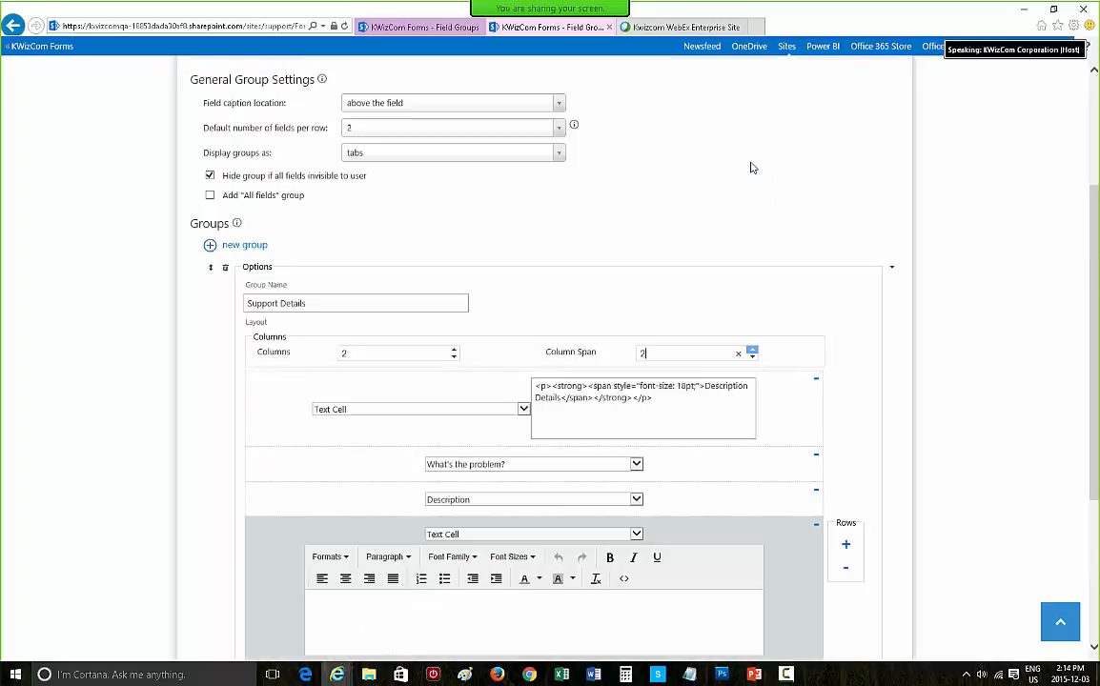
# Enter the heading Support Details in the second text cell and format it as 18pt bold.
pyautogui.scroll(-5, 572, 334)
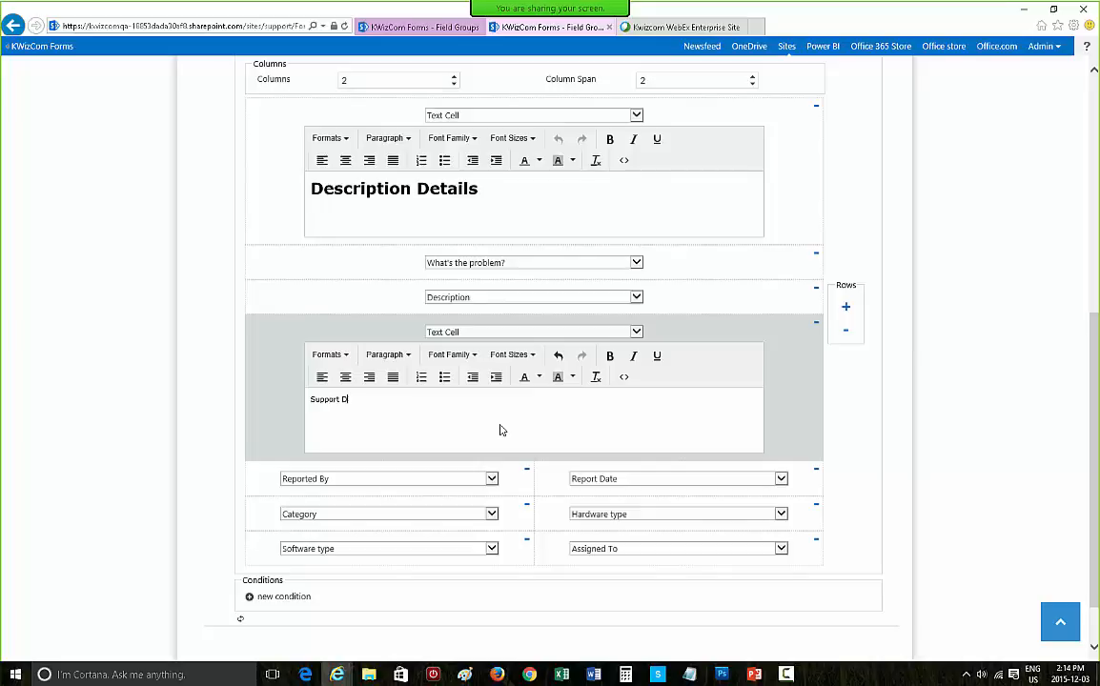
pyautogui.write('etails')
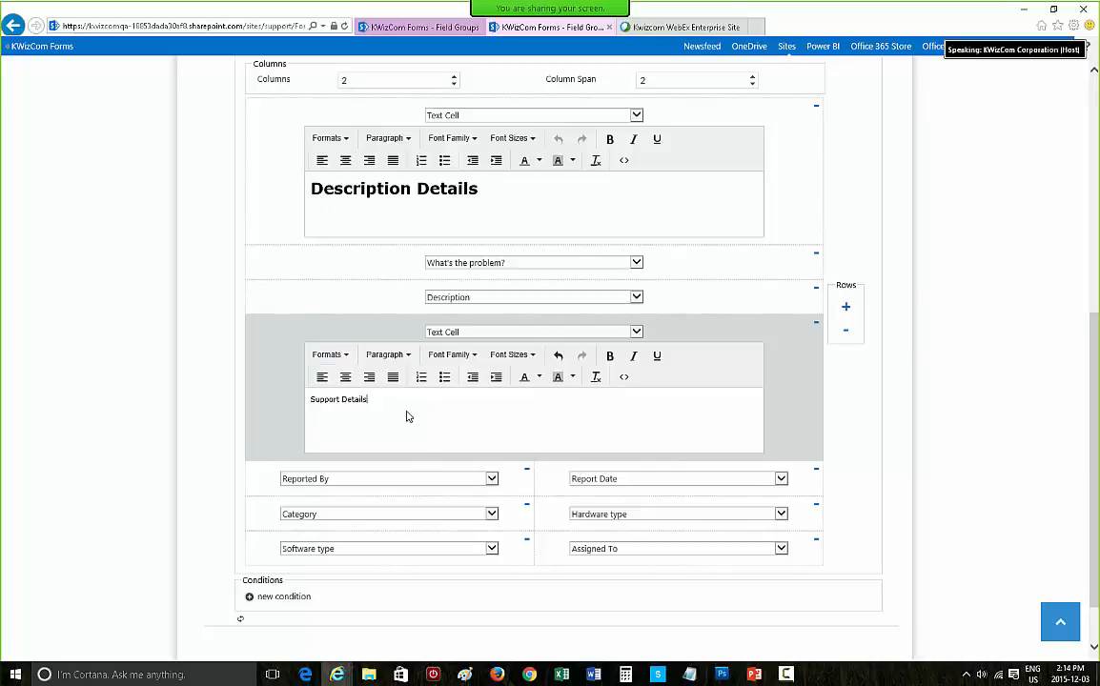
pyautogui.moveTo(406, 398); pyautogui.dragTo(222, 394)
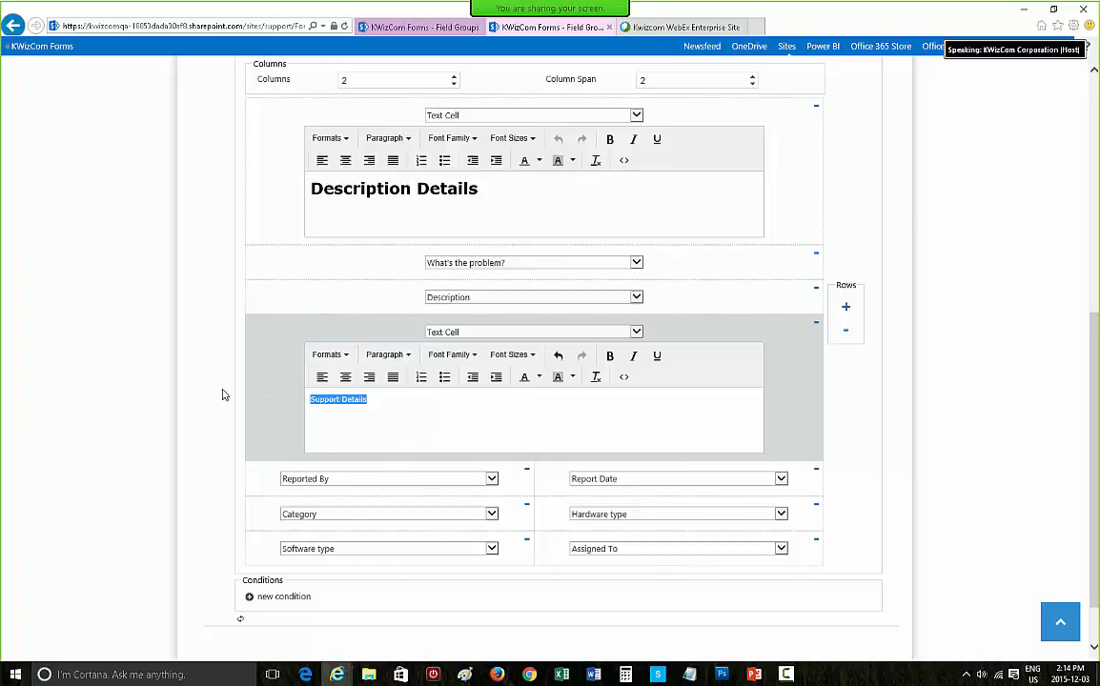
pyautogui.click(537, 364)
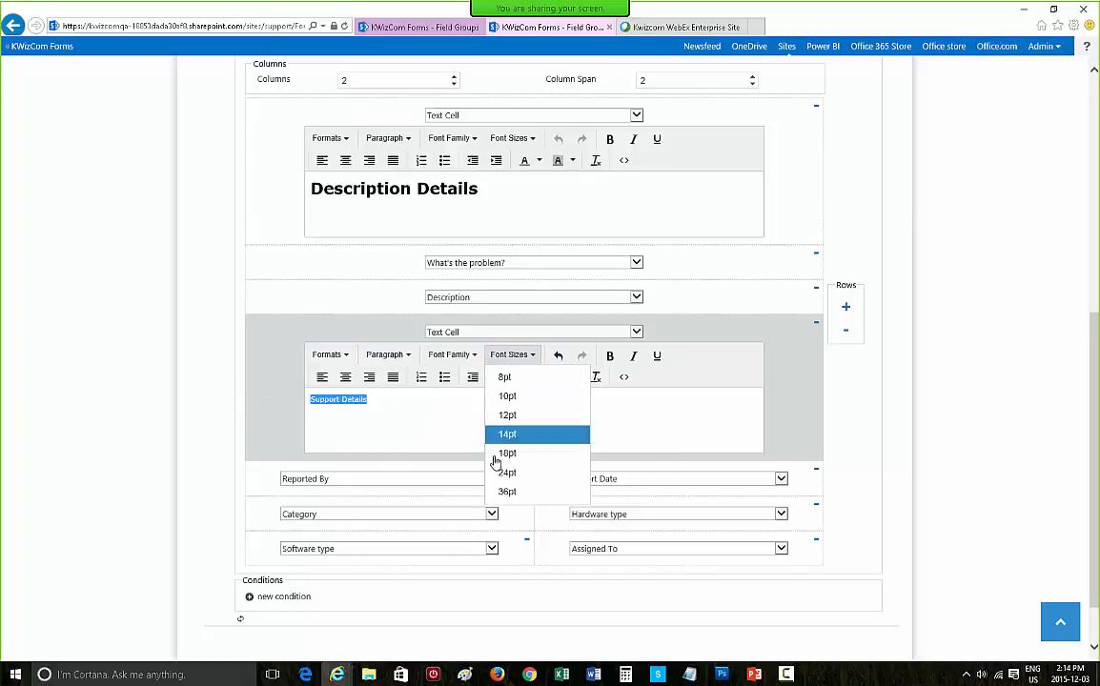
pyautogui.click(502, 455)
pyautogui.click(588, 355)
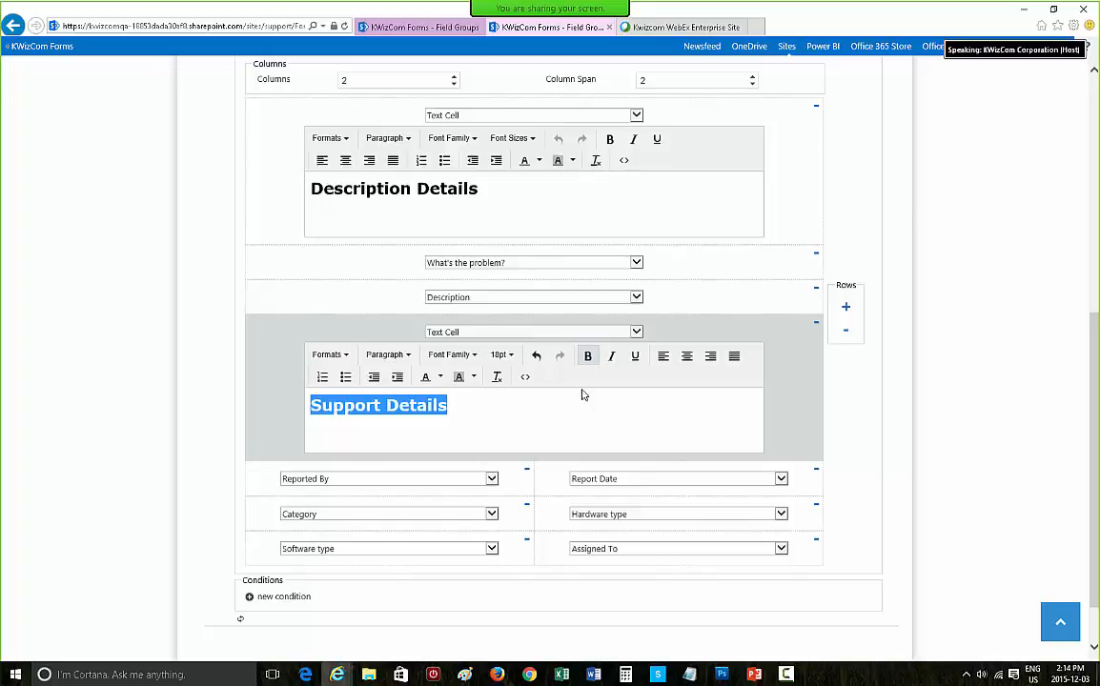
pyautogui.click(960, 423)
pyautogui.scroll(-1, 958, 422)
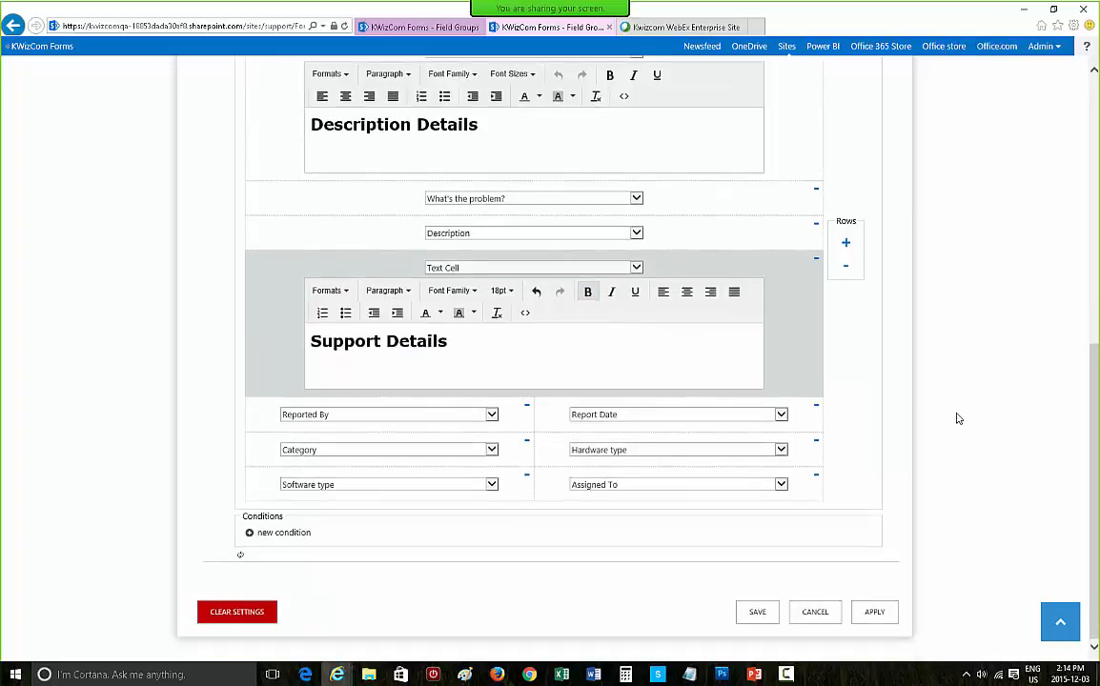
# Apply the Support Details field group settings and review the resulting group layout.
pyautogui.click(878, 614)
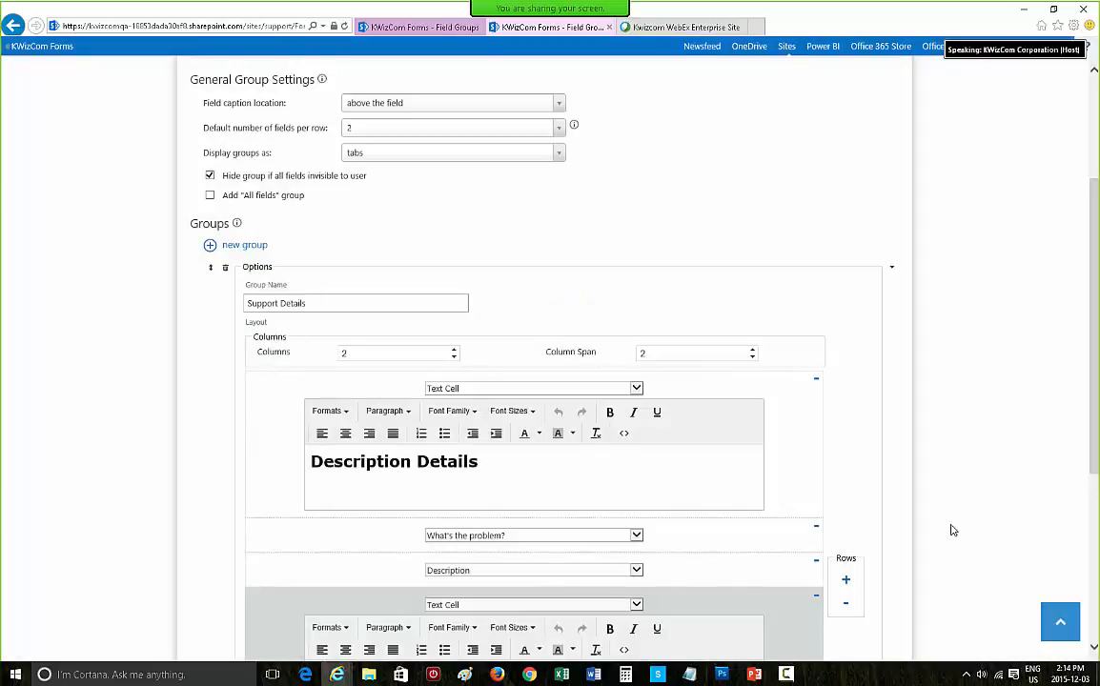
pyautogui.scroll(-5, 948, 506)
pyautogui.scroll(6, 948, 505)
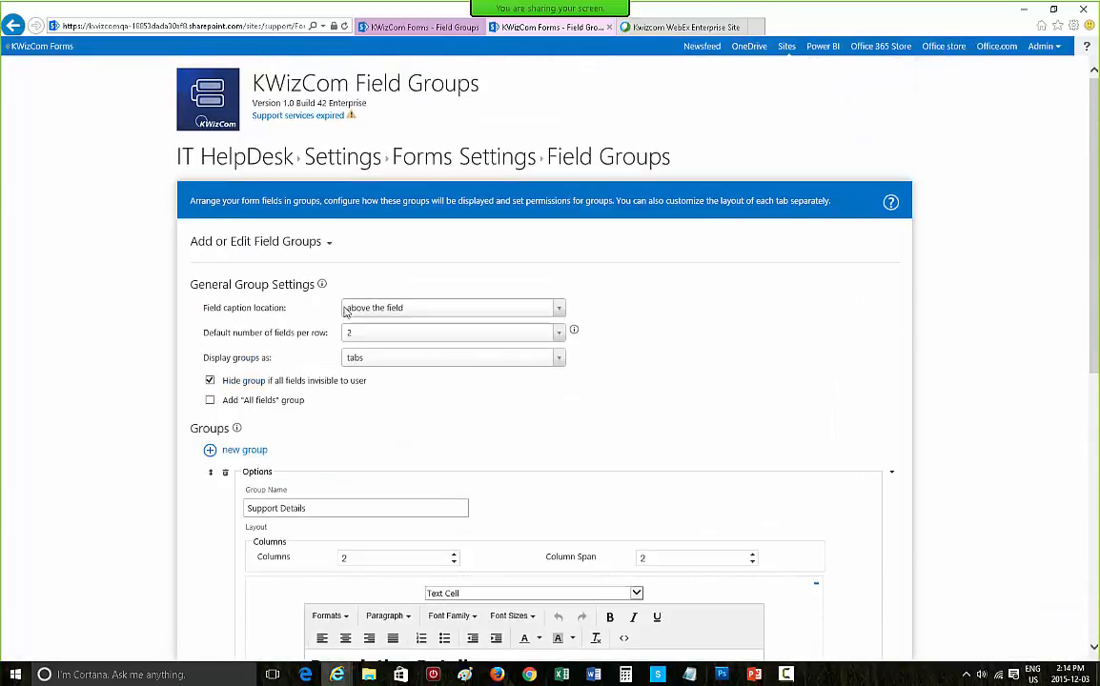
# Preview the Support Details layout in a new IT HelpDesk item opened in a separate tab, cancel the form and close that tab.
pyautogui.rightClick(213, 167)
pyautogui.click(242, 180)
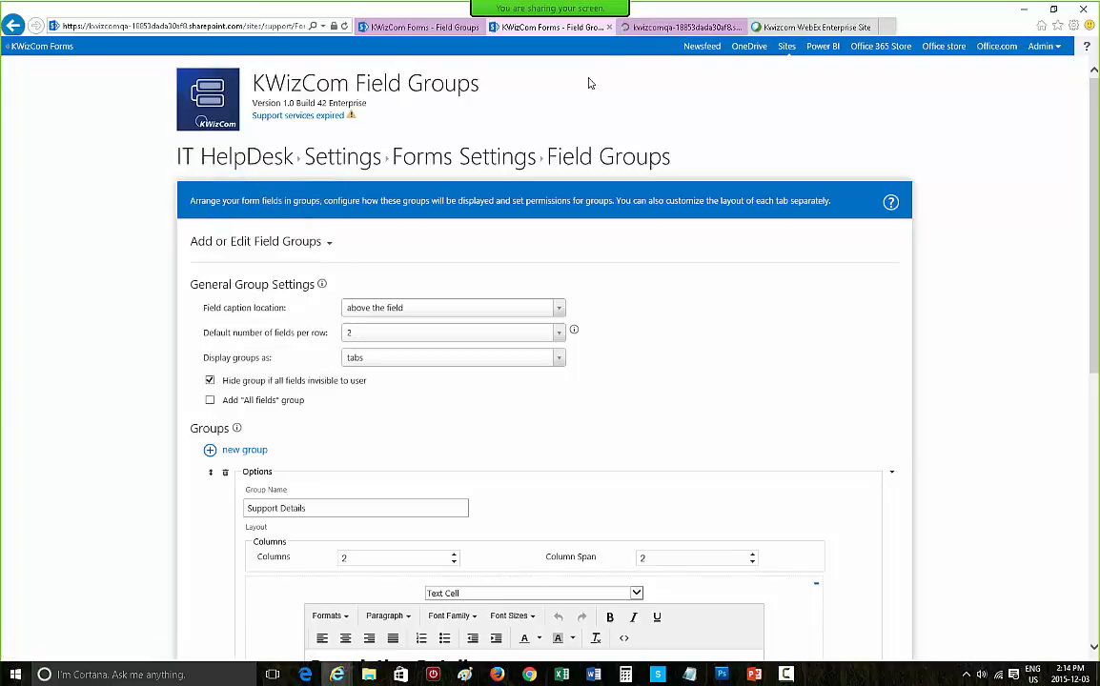
pyautogui.click(664, 31)
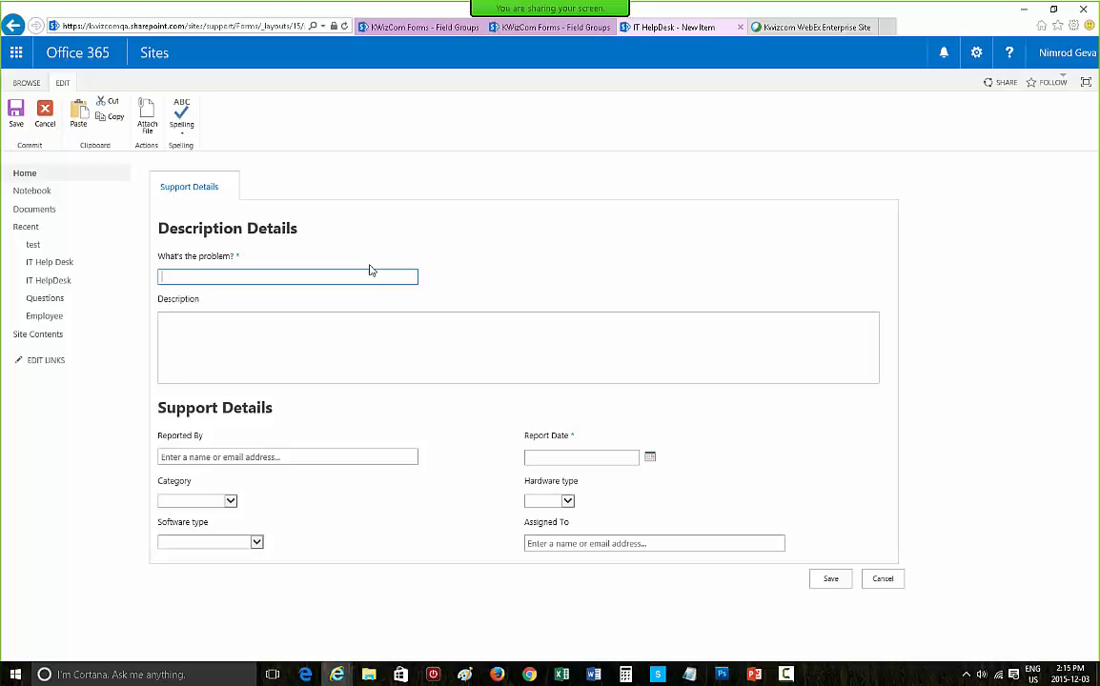
pyautogui.moveTo(300, 229); pyautogui.dragTo(193, 234)
pyautogui.click(272, 411)
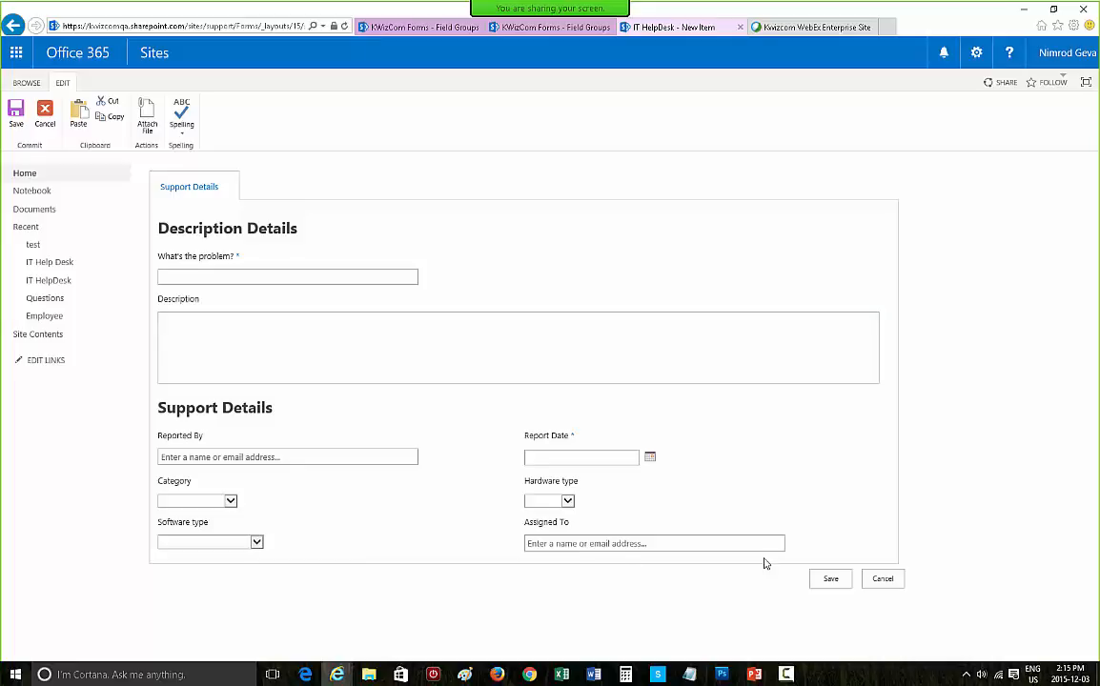
pyautogui.click(882, 578)
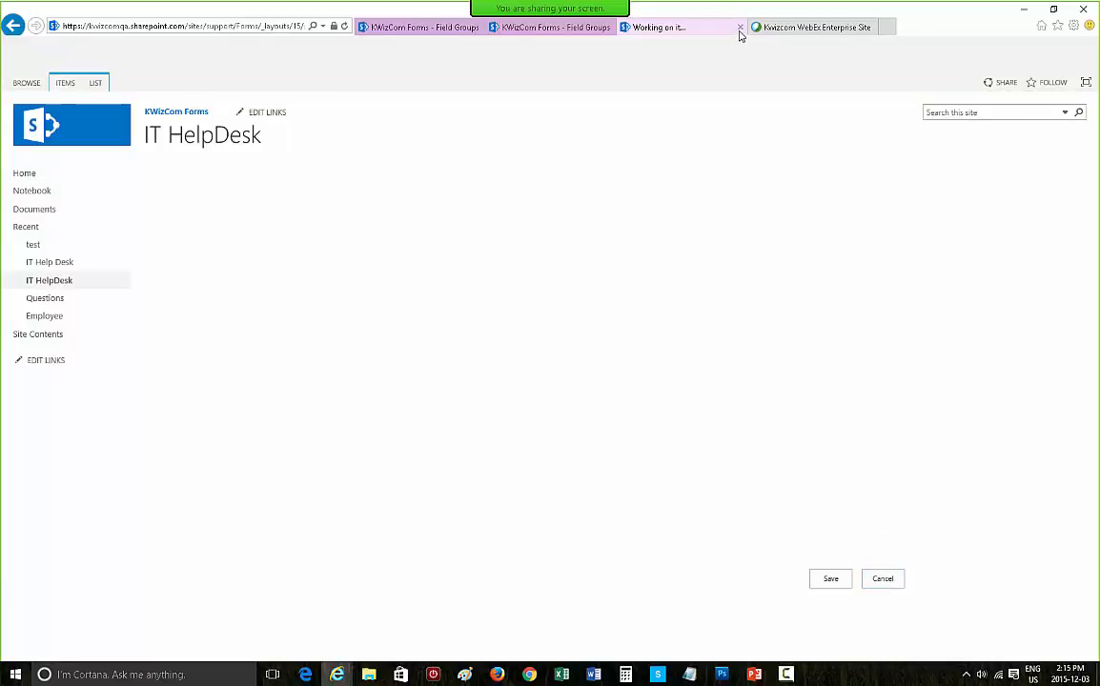
pyautogui.click(739, 28)
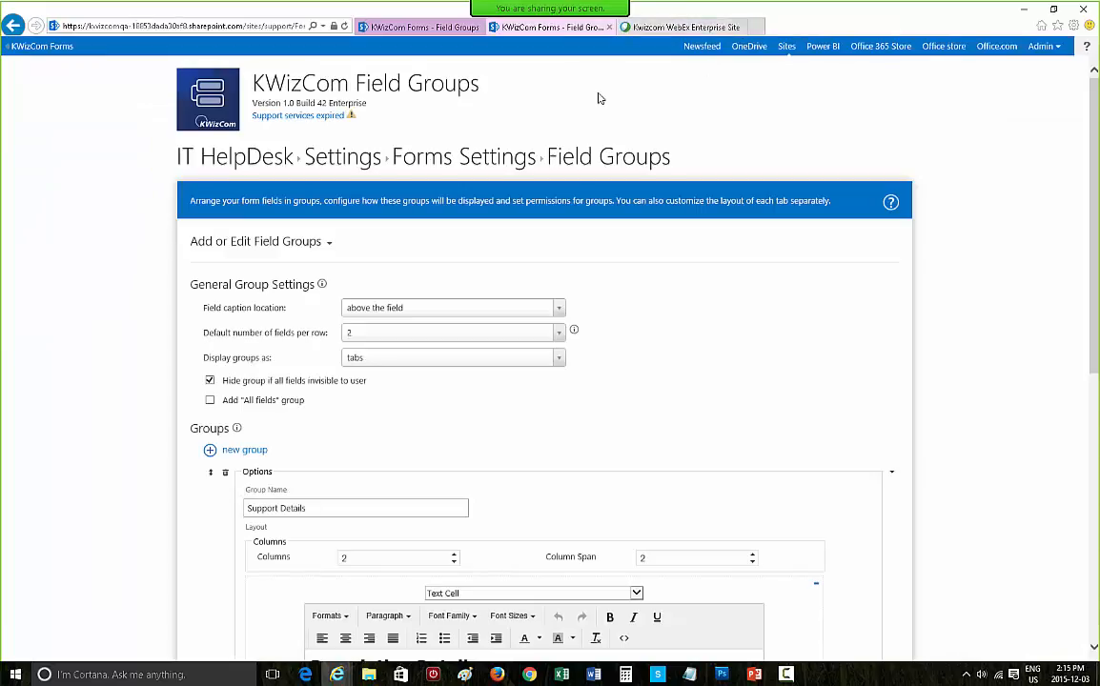
# Add a new field group named Resolution Details.
pyautogui.scroll(-3, 444, 304)
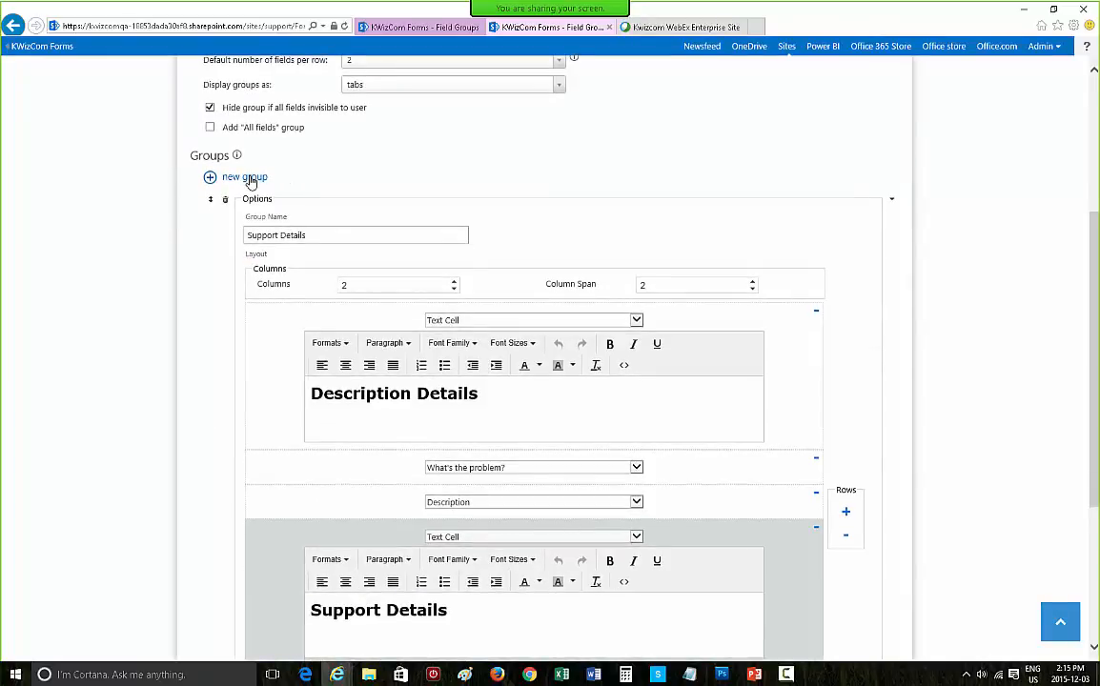
pyautogui.click(246, 178)
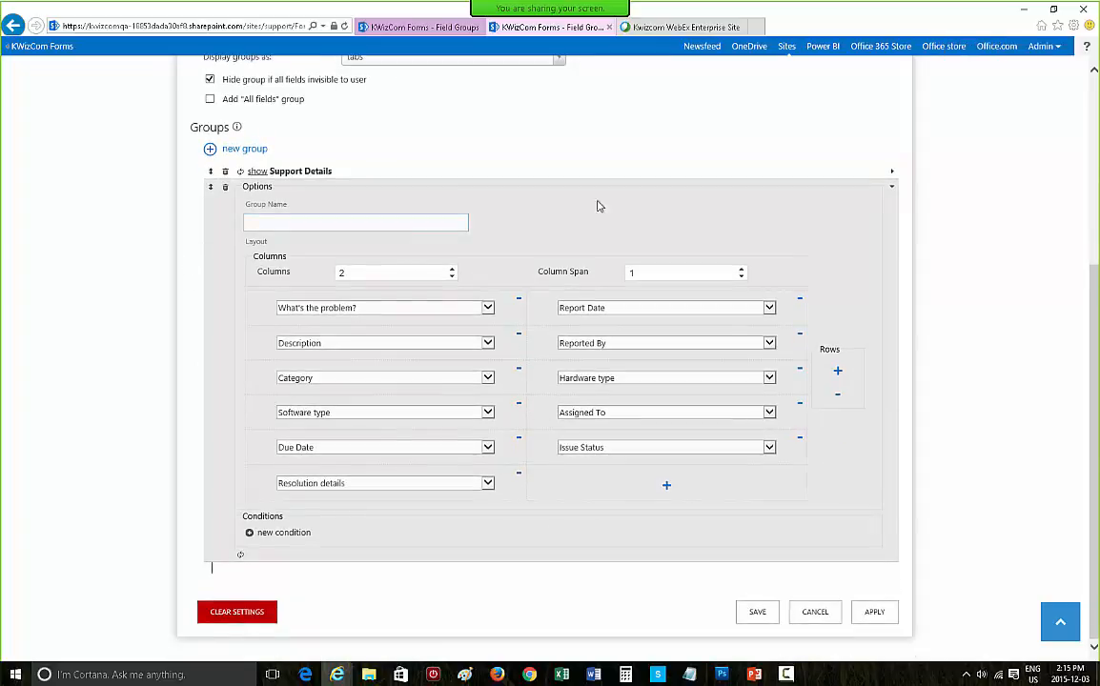
pyautogui.click(359, 221)
pyautogui.write('R')
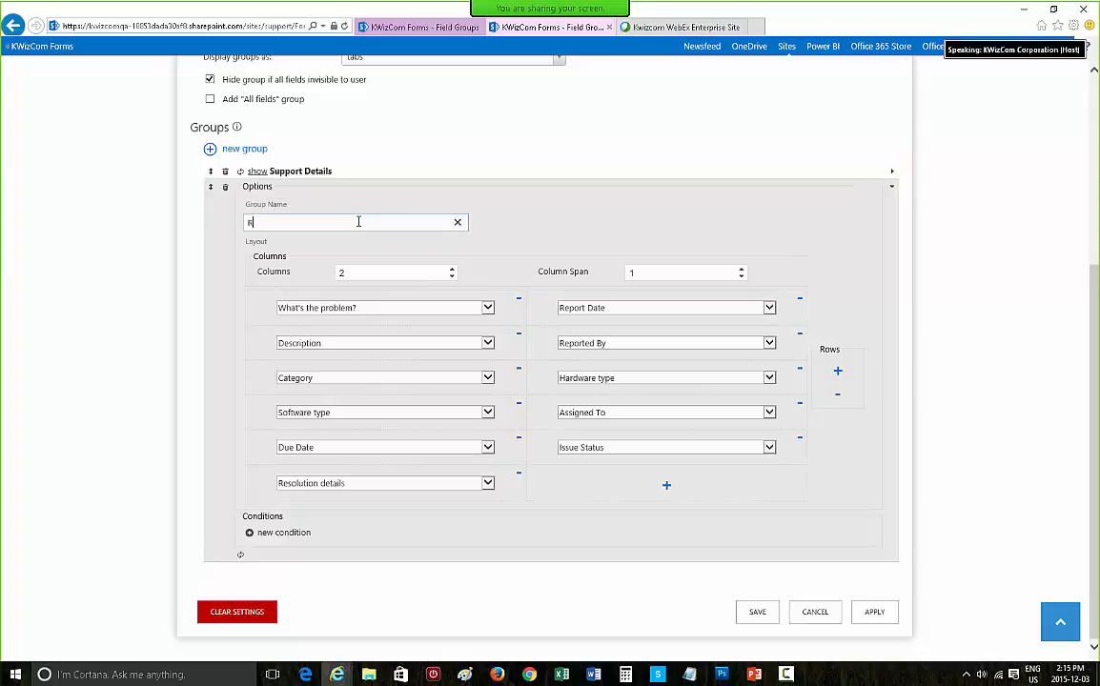
pyautogui.write('esolution Details')
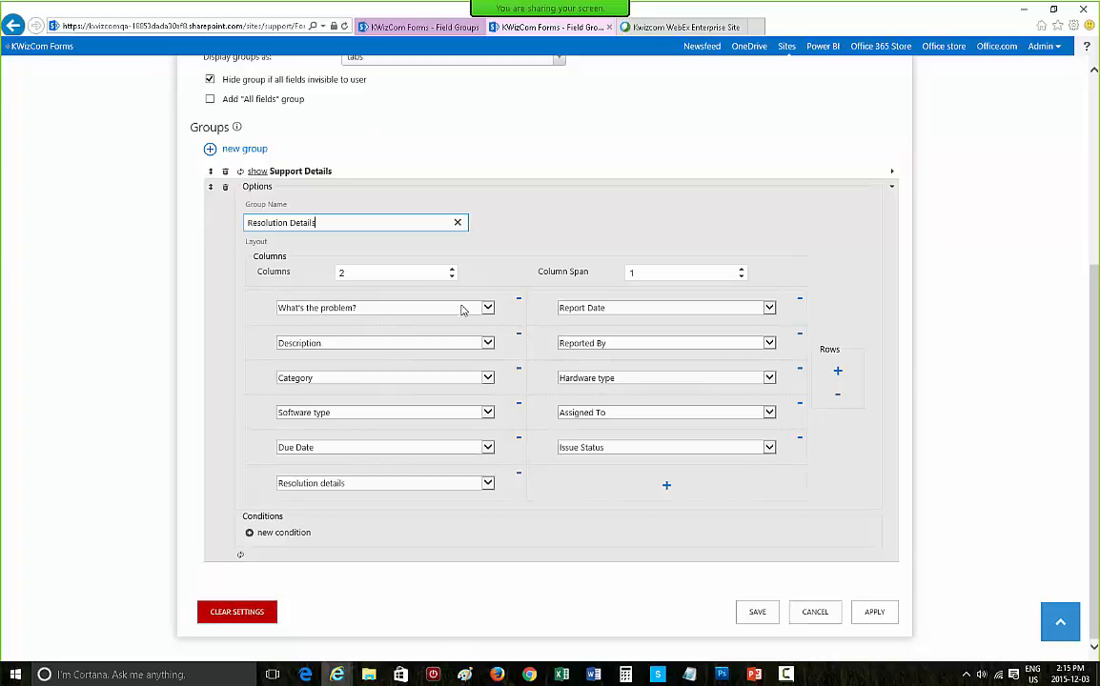
# Remove the first four rows of the Resolution Details layout, from What's the problem? through Software type.
pyautogui.click(522, 312)
pyautogui.click(837, 395)
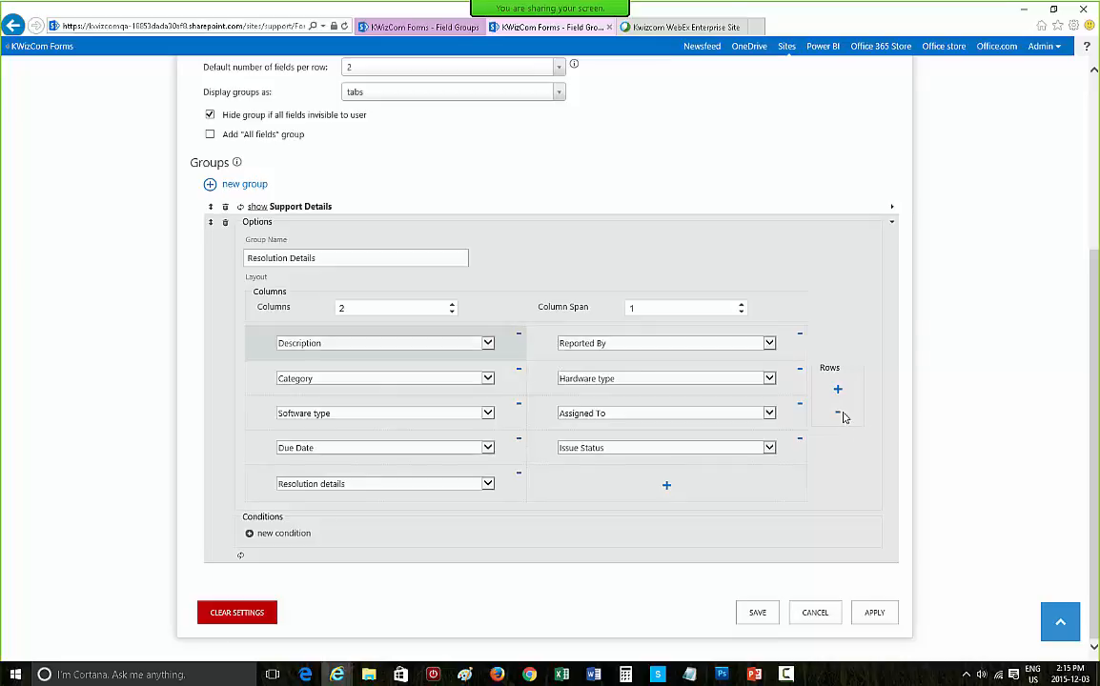
pyautogui.click(838, 418)
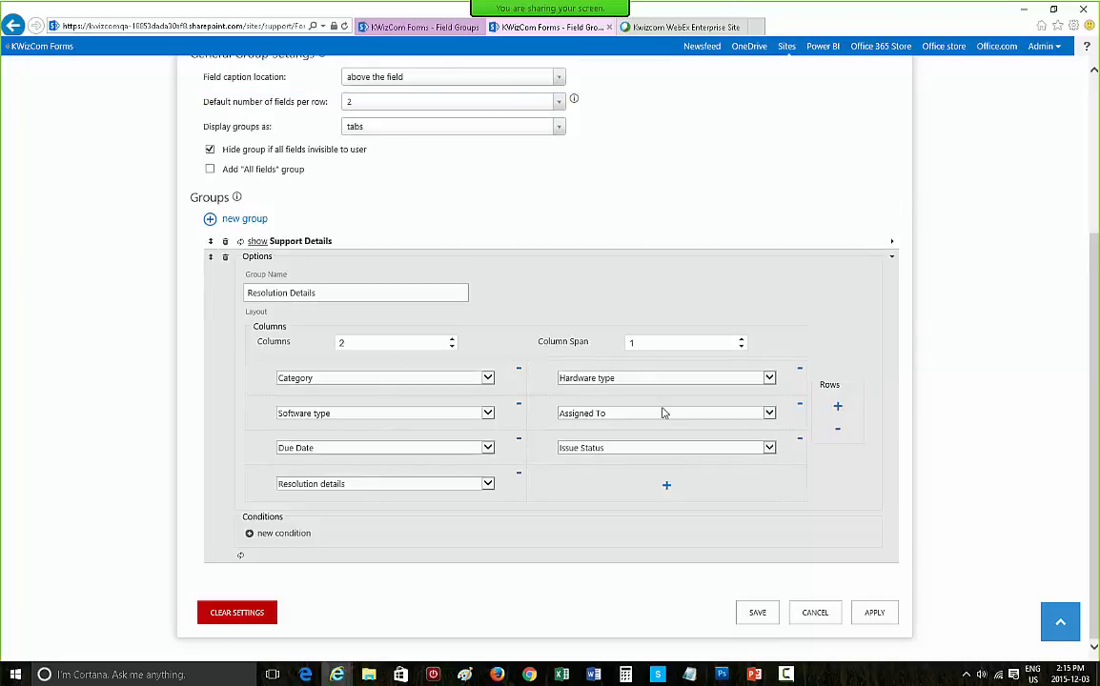
pyautogui.click(839, 436)
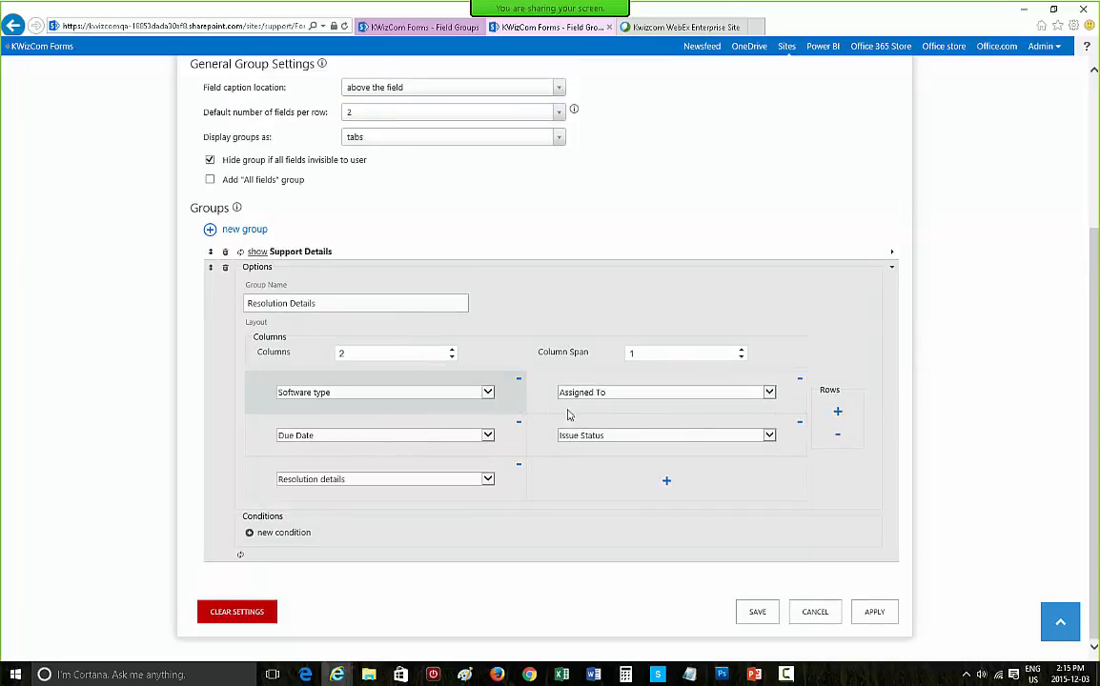
pyautogui.click(839, 436)
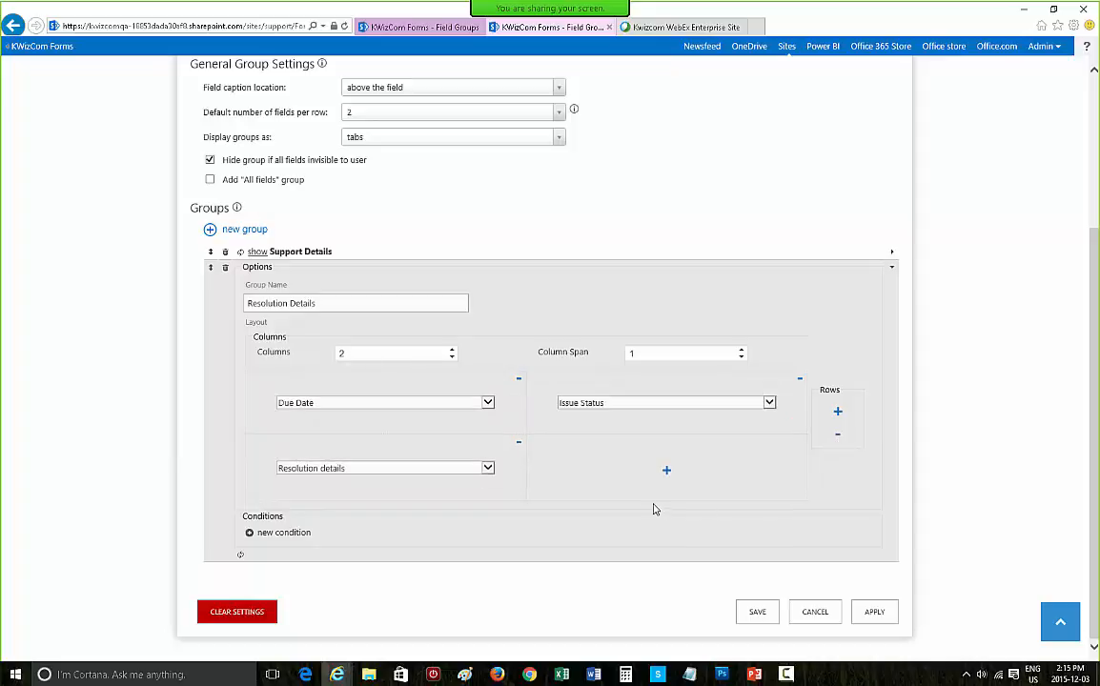
# Add a condition to Resolution Details that Current user does not contain QAUser 2, and apply the settings.
pyautogui.click(249, 532)
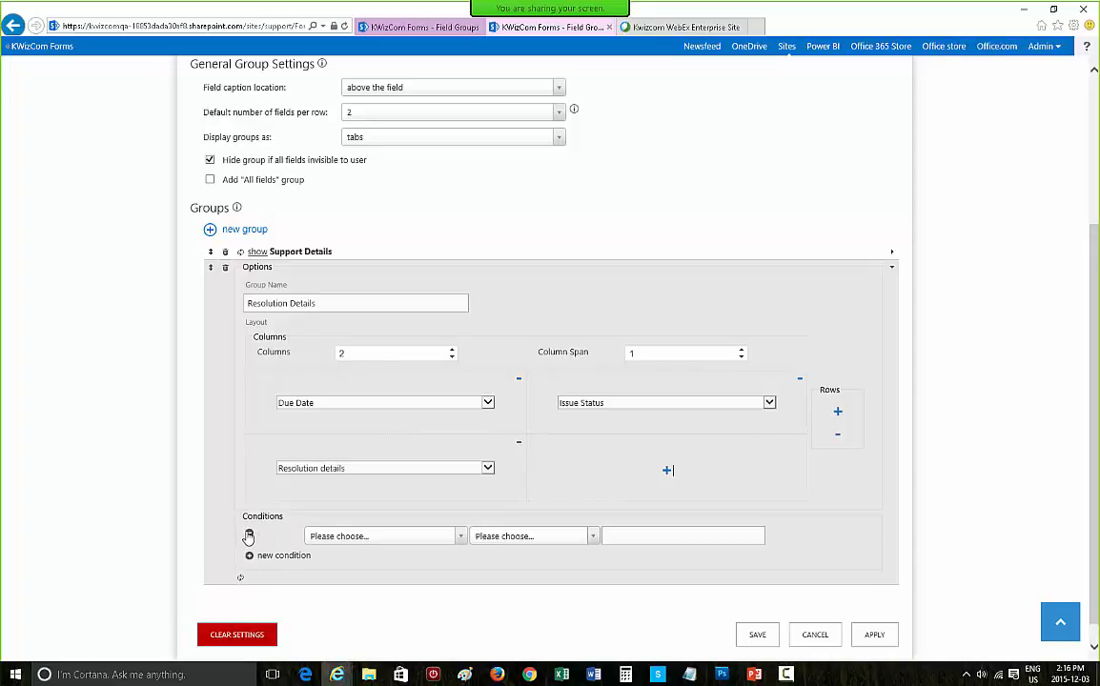
pyautogui.click(372, 534)
pyautogui.click(357, 438)
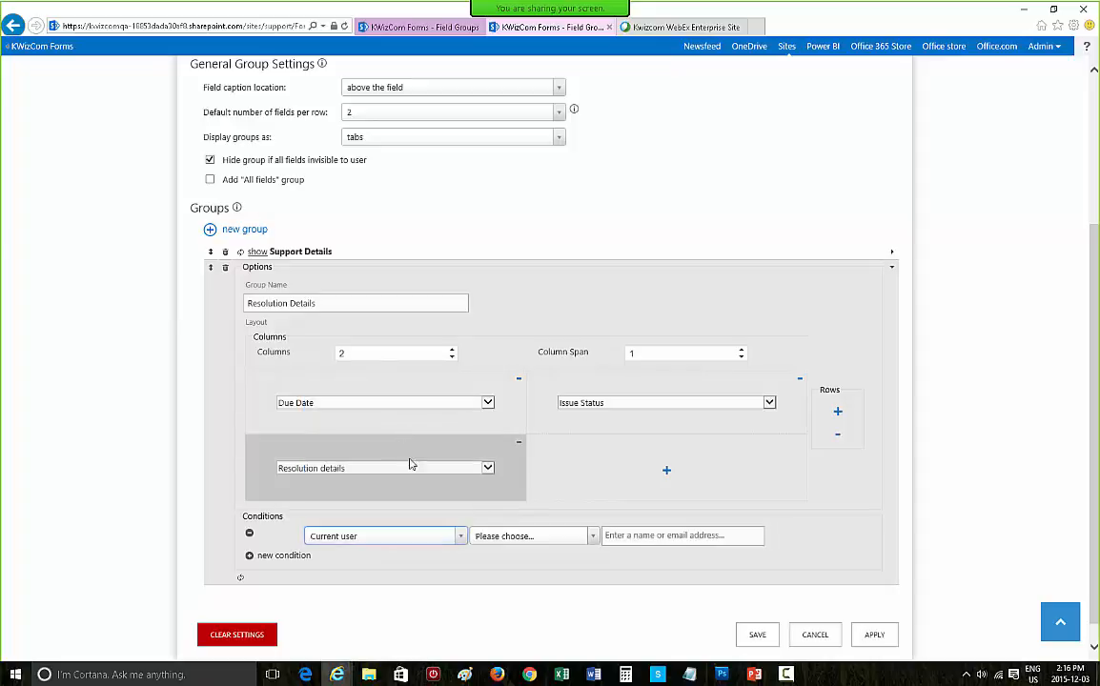
pyautogui.click(506, 539)
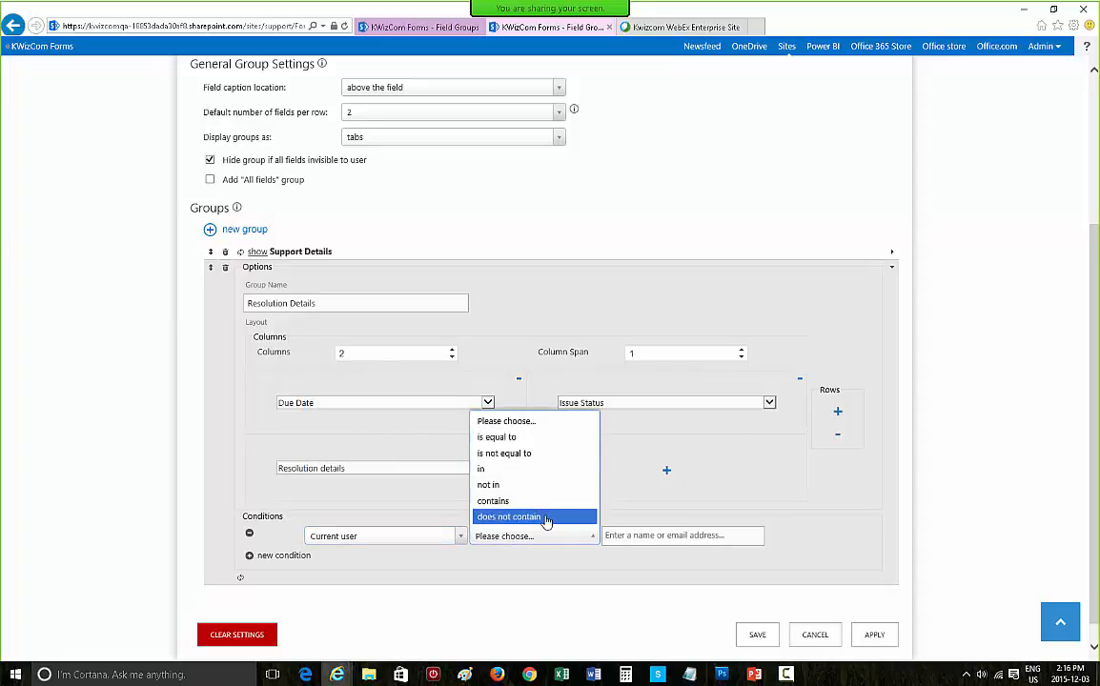
pyautogui.click(545, 517)
pyautogui.click(638, 538)
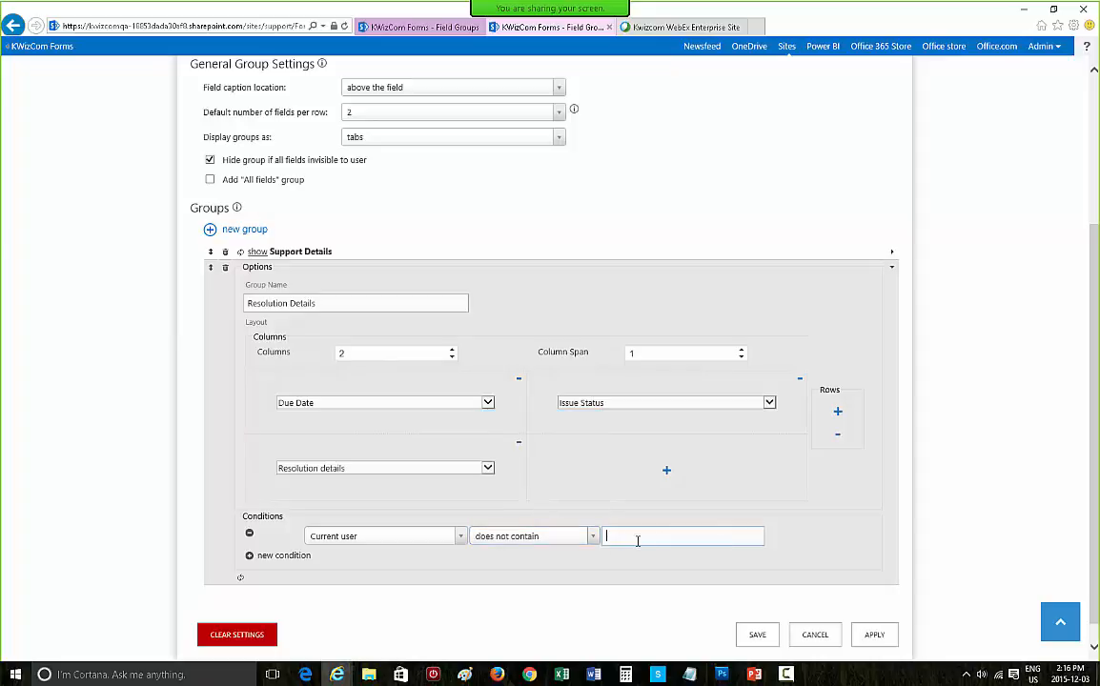
pyautogui.write('qa')
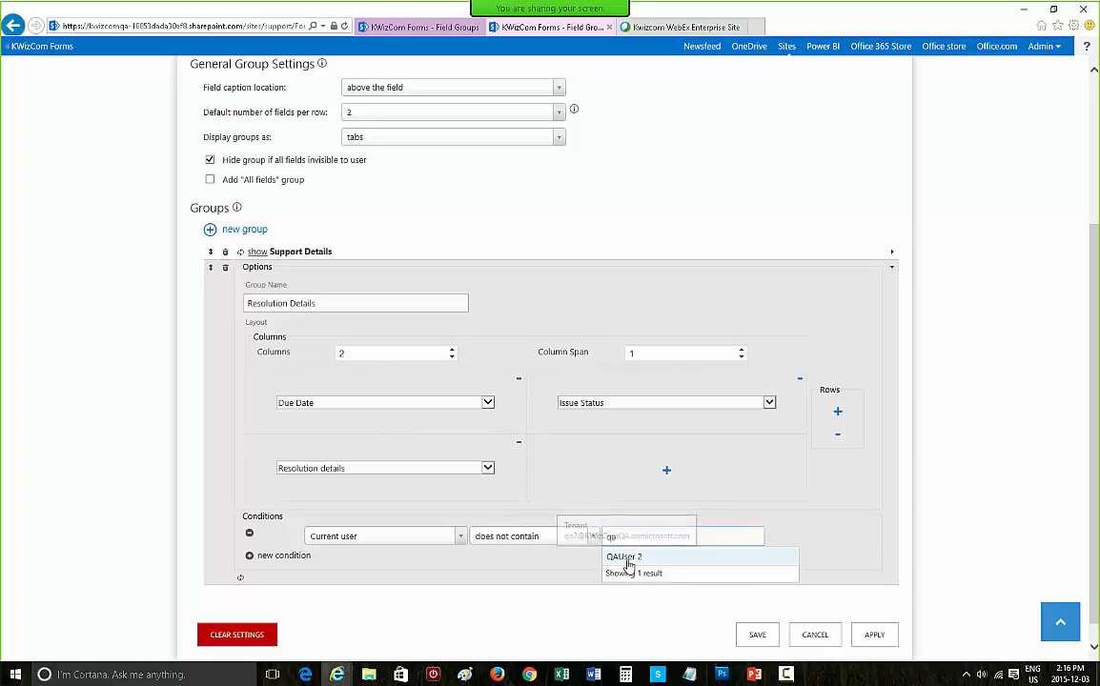
pyautogui.click(628, 564)
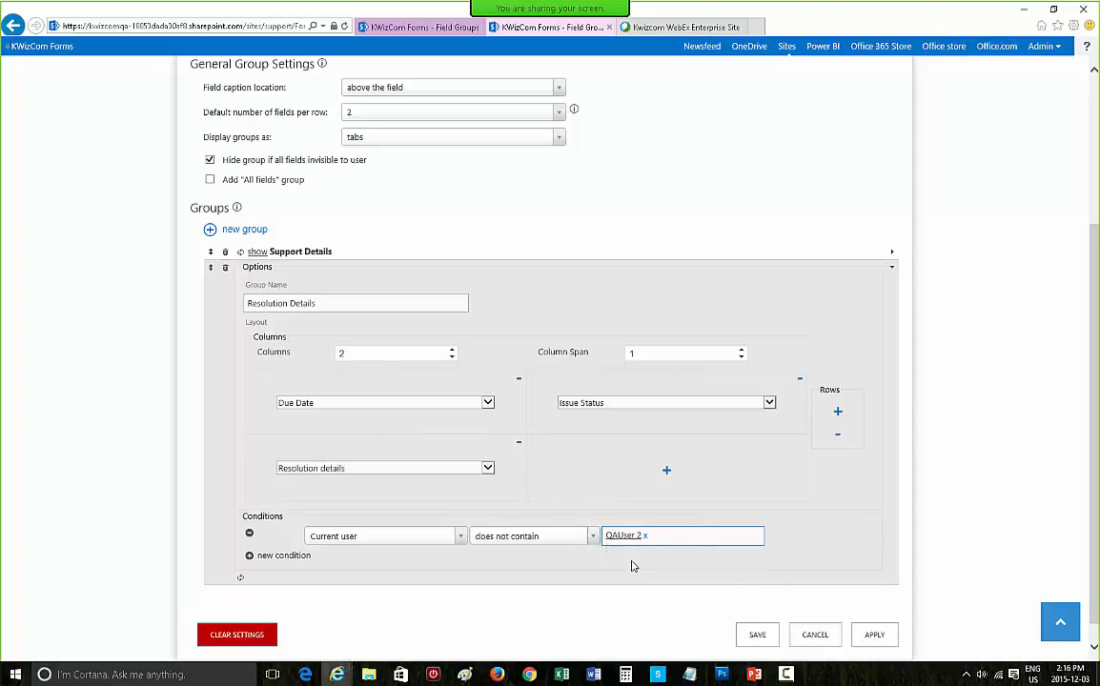
pyautogui.scroll(-1, 630, 566)
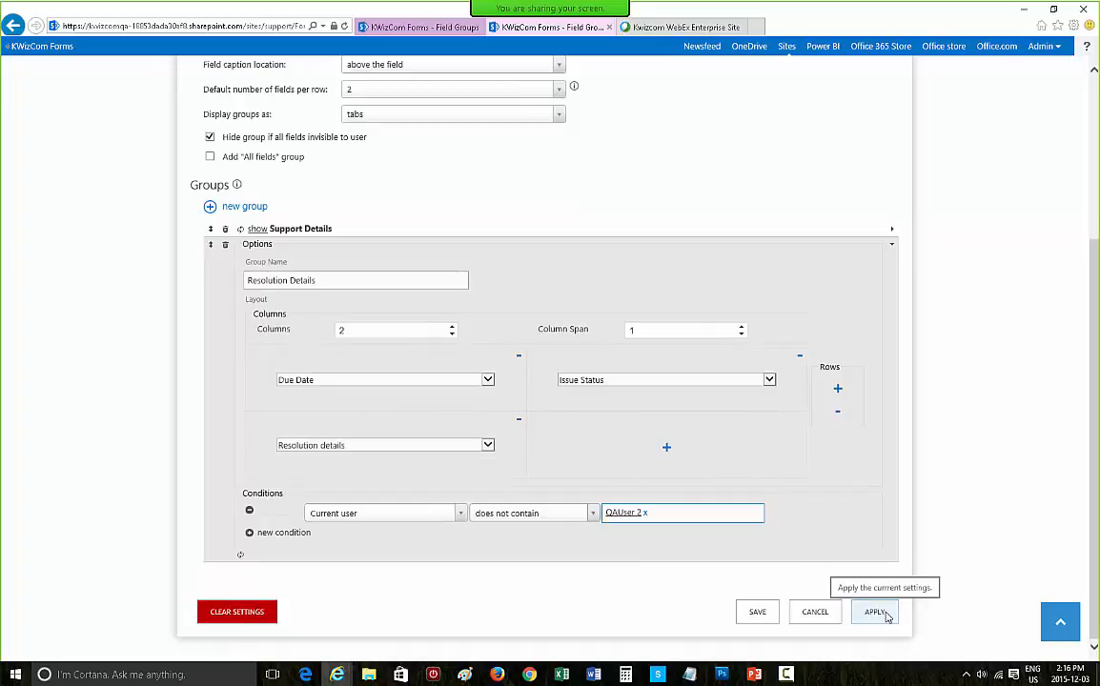
pyautogui.click(886, 614)
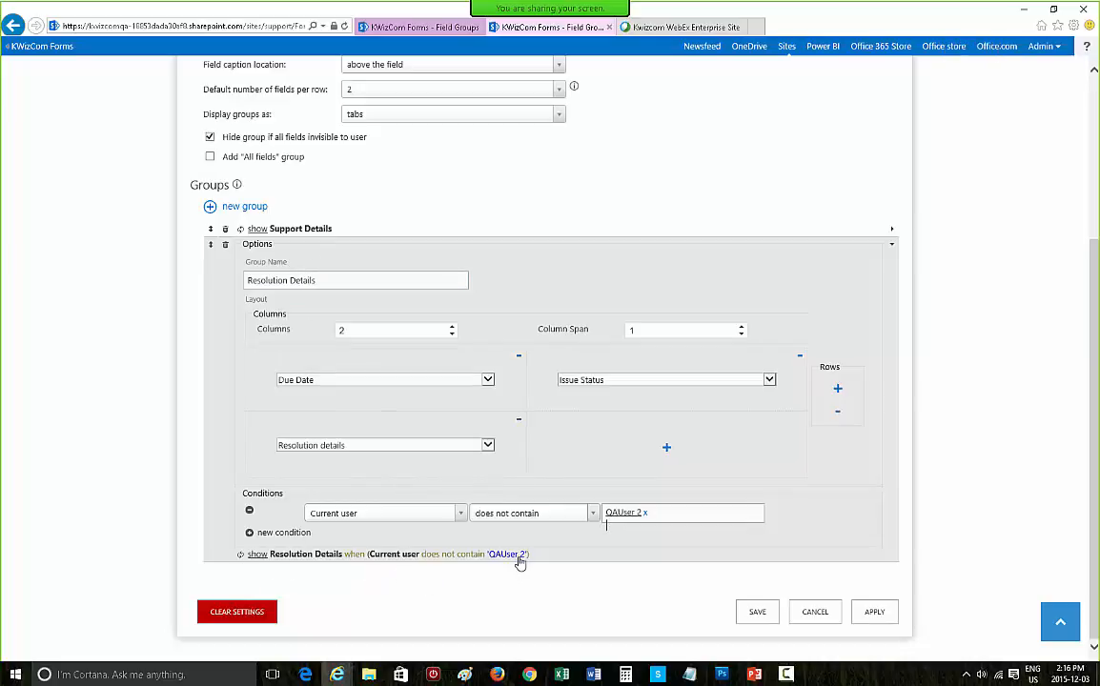
# Open a new IT HelpDesk item in a separate tab and compare its Support Details and Resolution Details groups.
pyautogui.scroll(3, 346, 315)
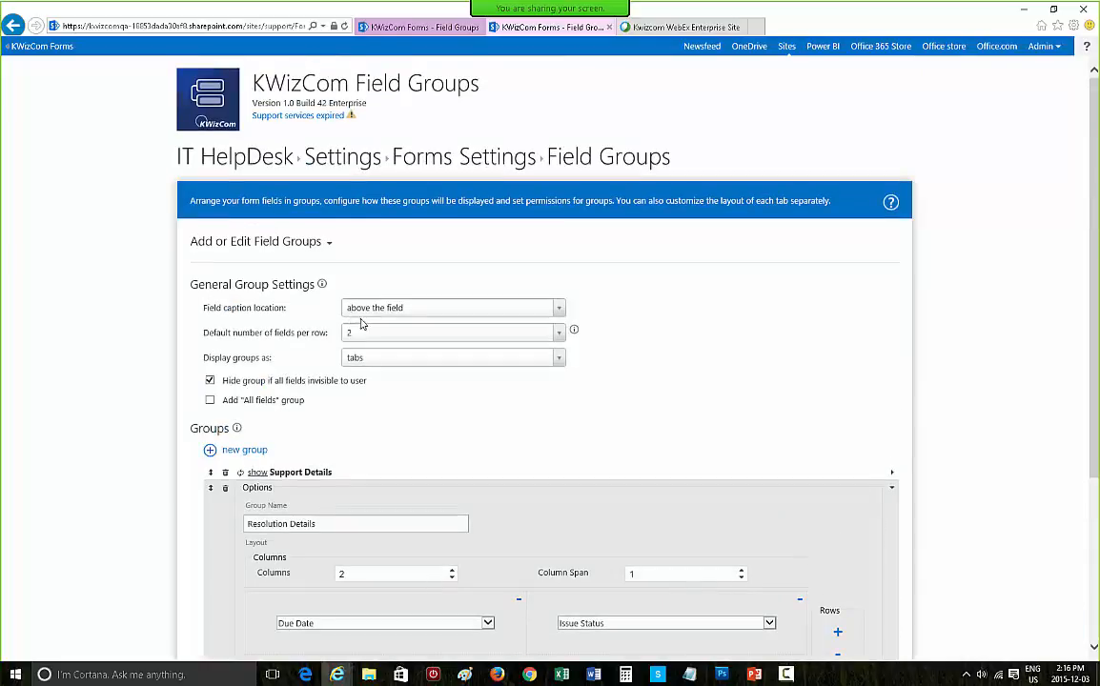
pyautogui.rightClick(230, 165)
pyautogui.click(239, 180)
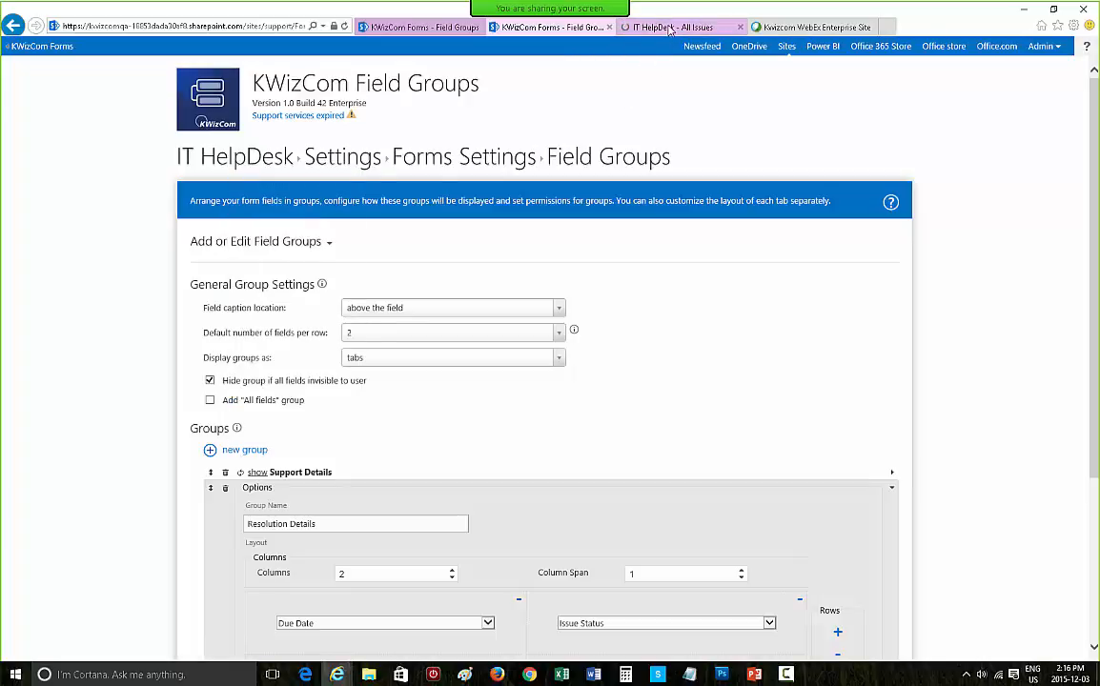
pyautogui.click(669, 27)
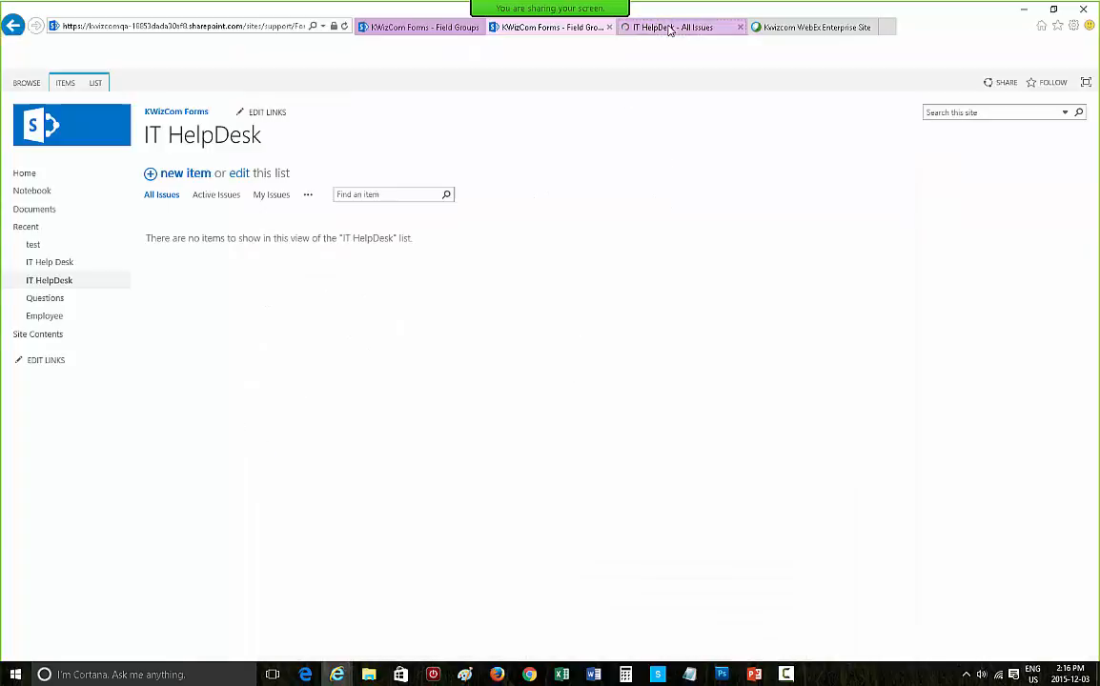
pyautogui.click(186, 175)
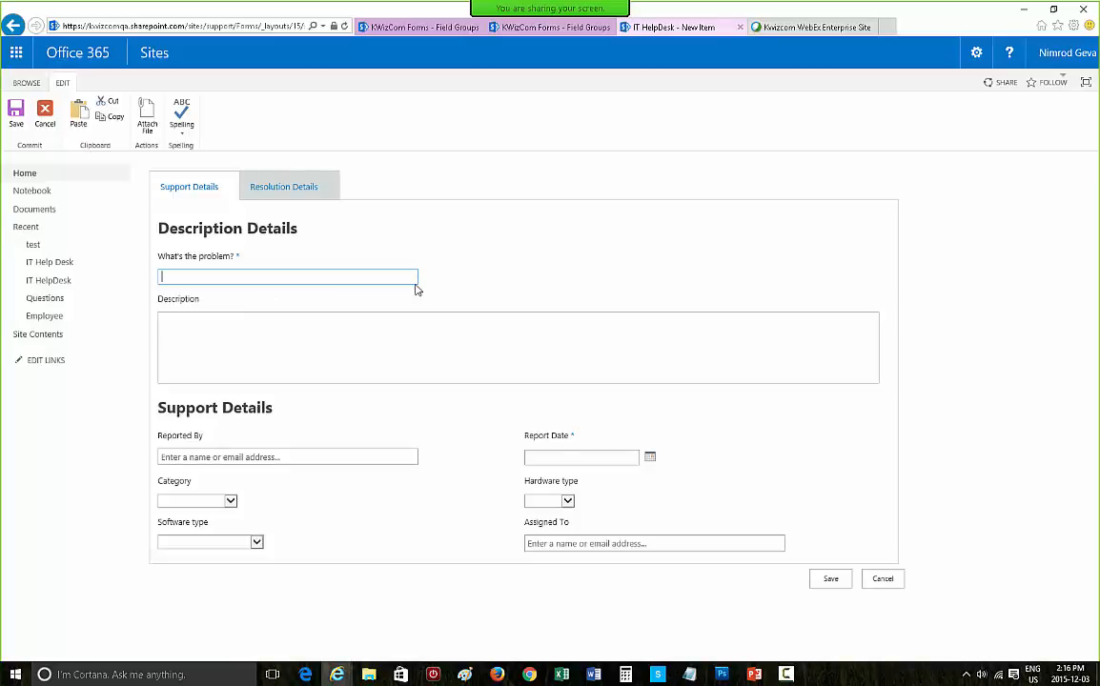
pyautogui.click(295, 198)
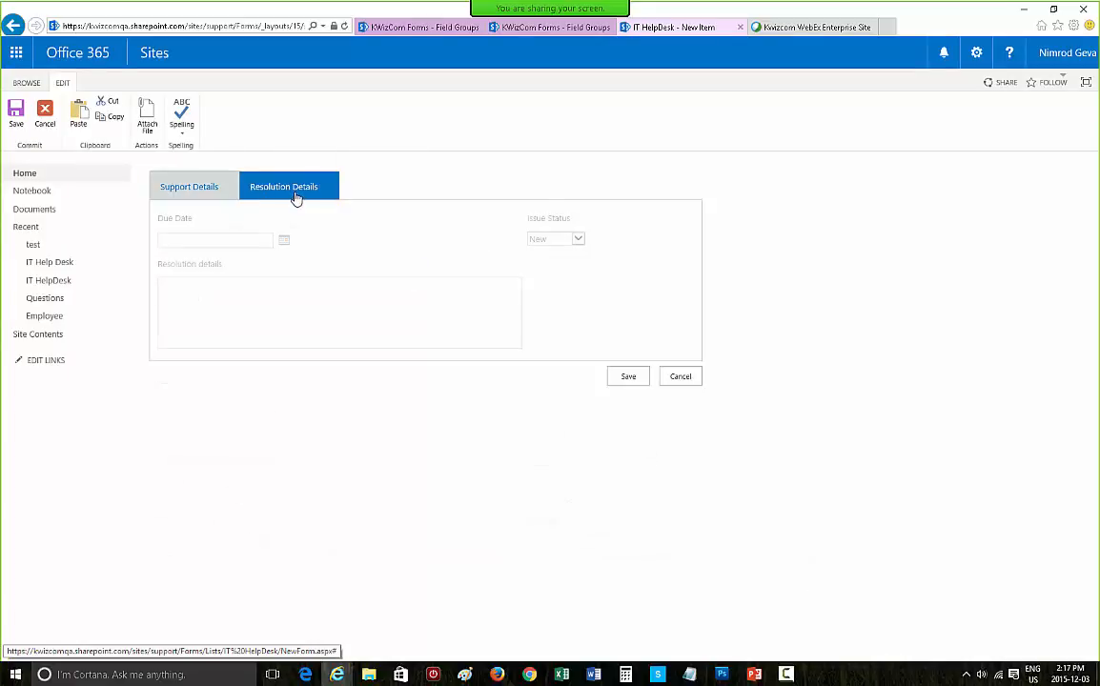
pyautogui.click(199, 190)
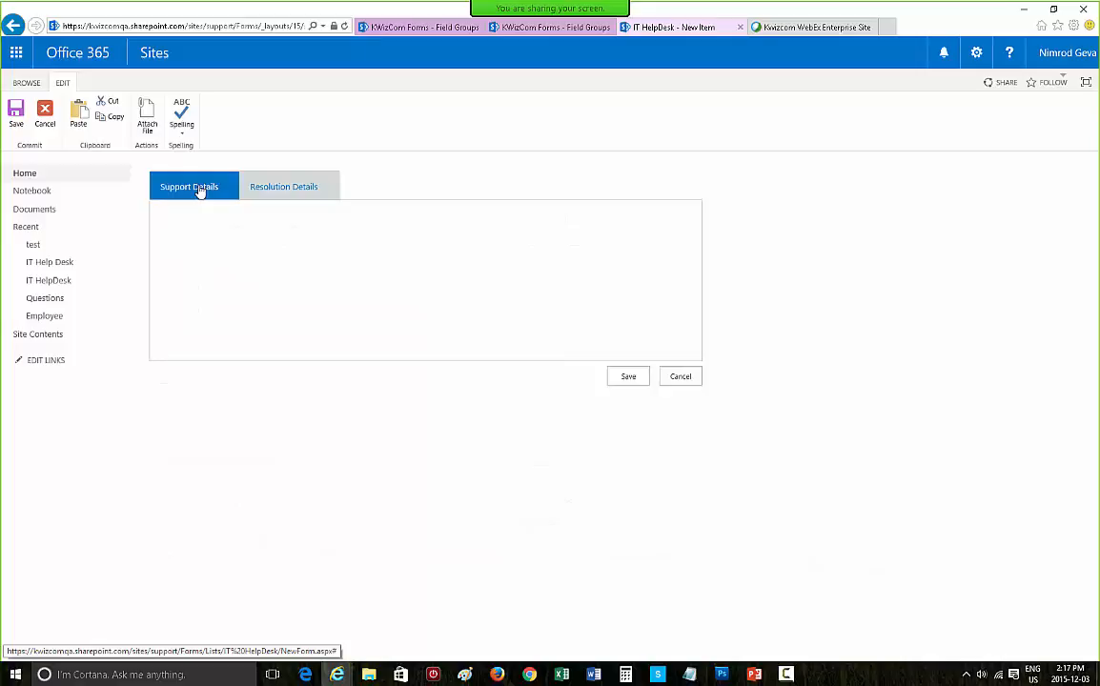
pyautogui.click(270, 189)
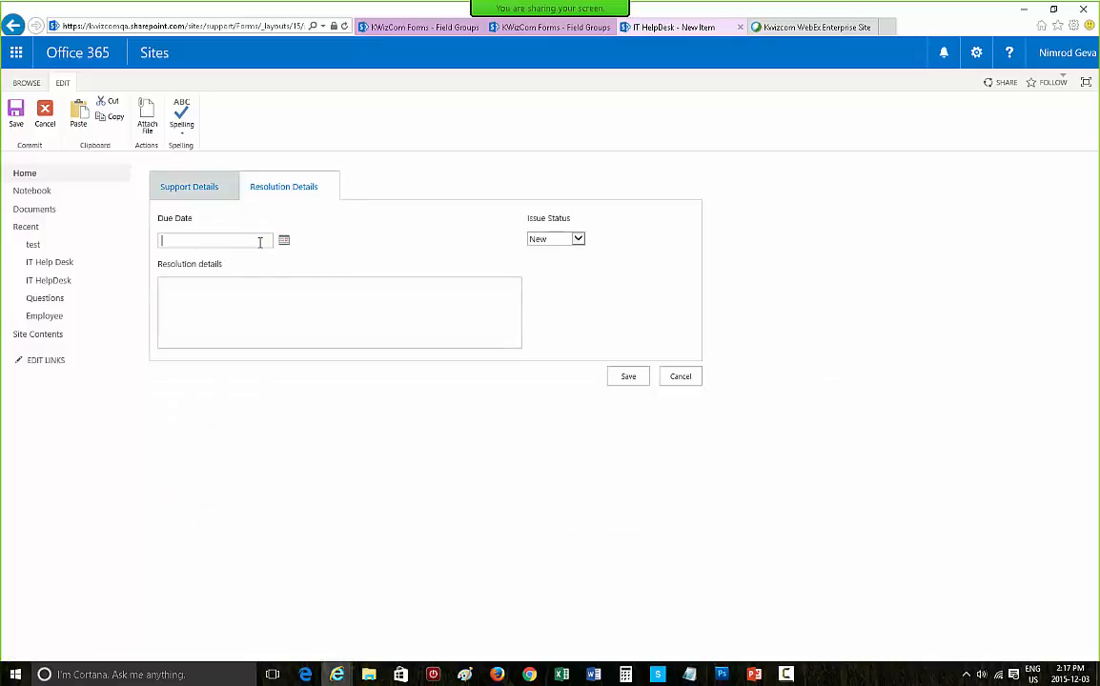
pyautogui.click(263, 241)
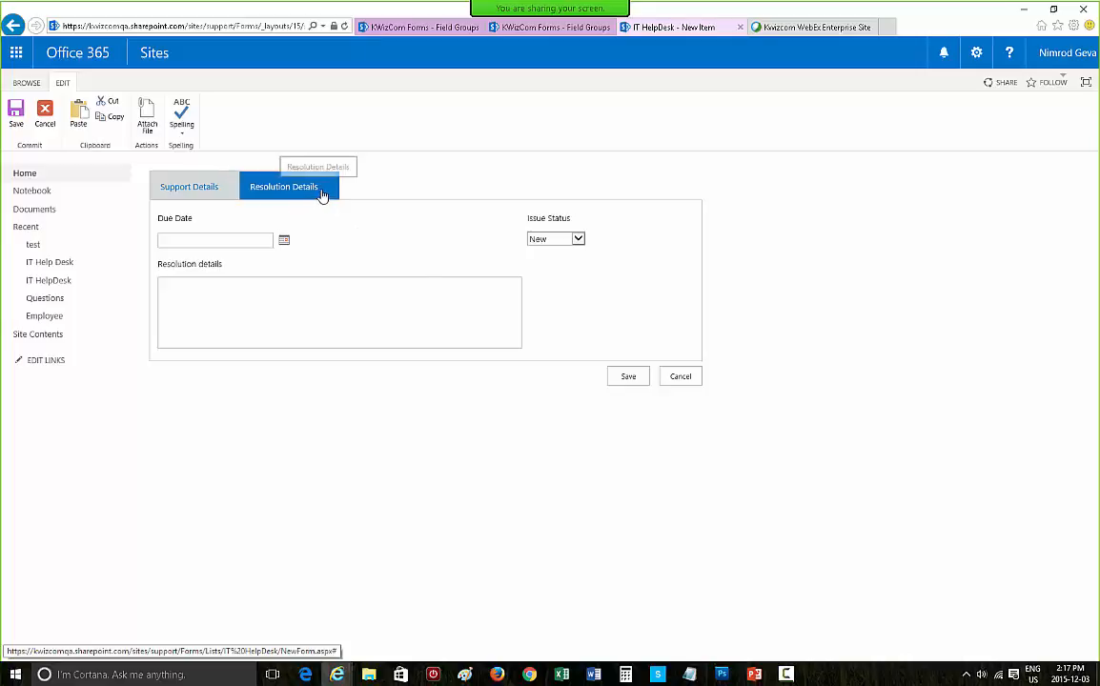
# Switch to Chrome, open a new IT HelpDesk item as QAUser 2 and try saving it blank to check validation.
pyautogui.click(528, 674)
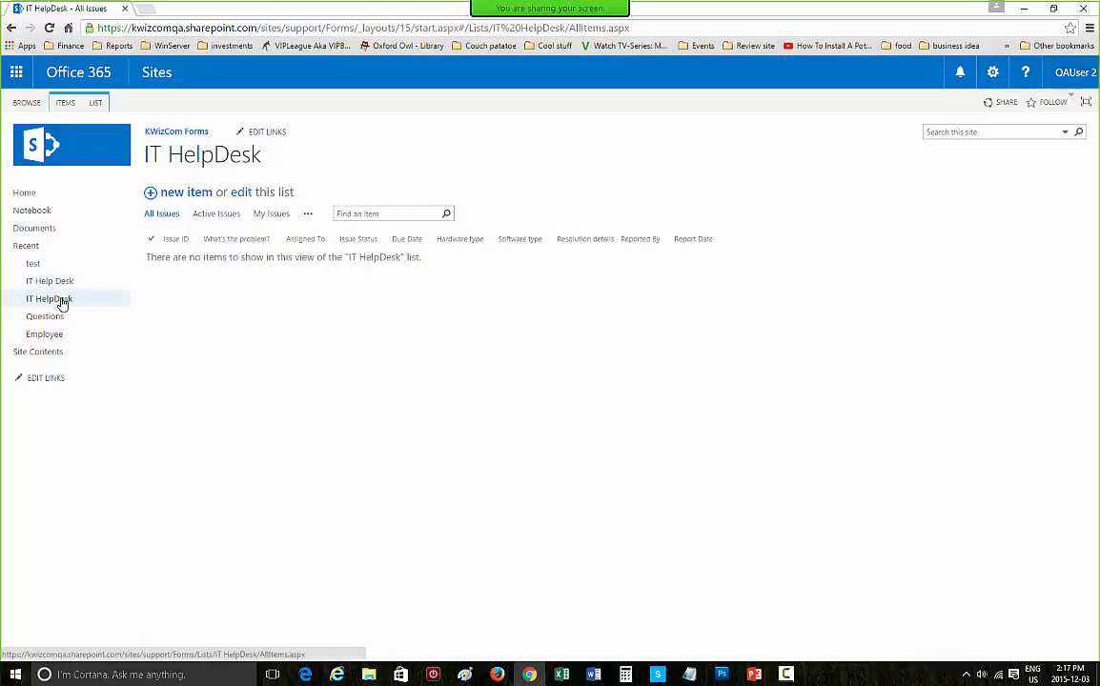
pyautogui.click(131, 312)
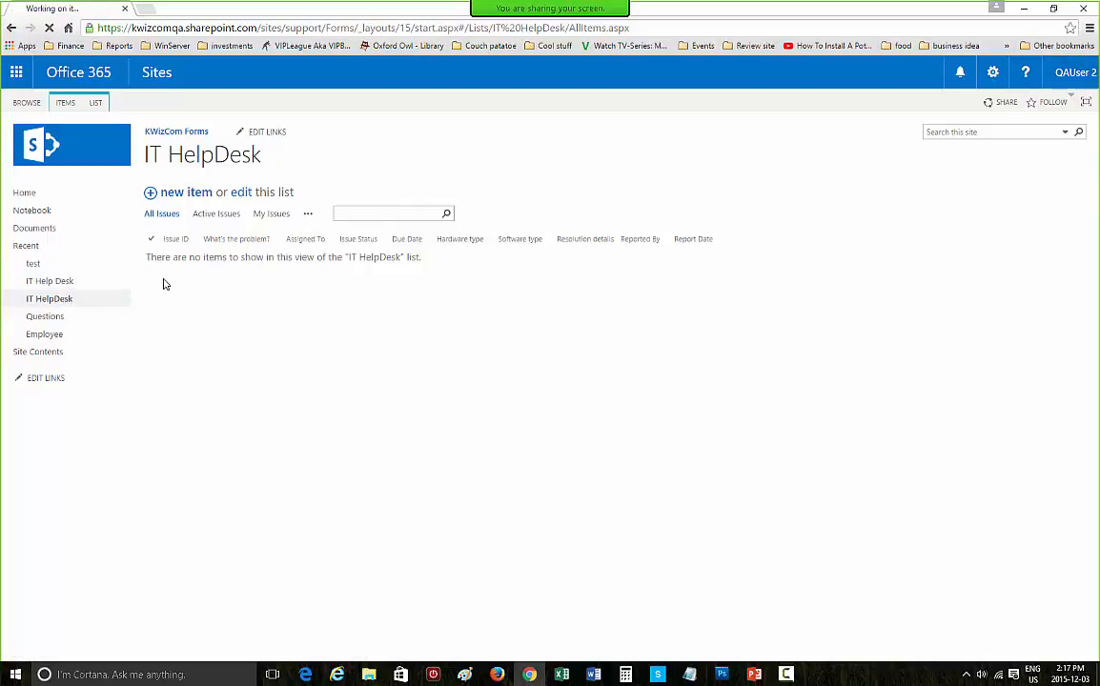
pyautogui.click(189, 194)
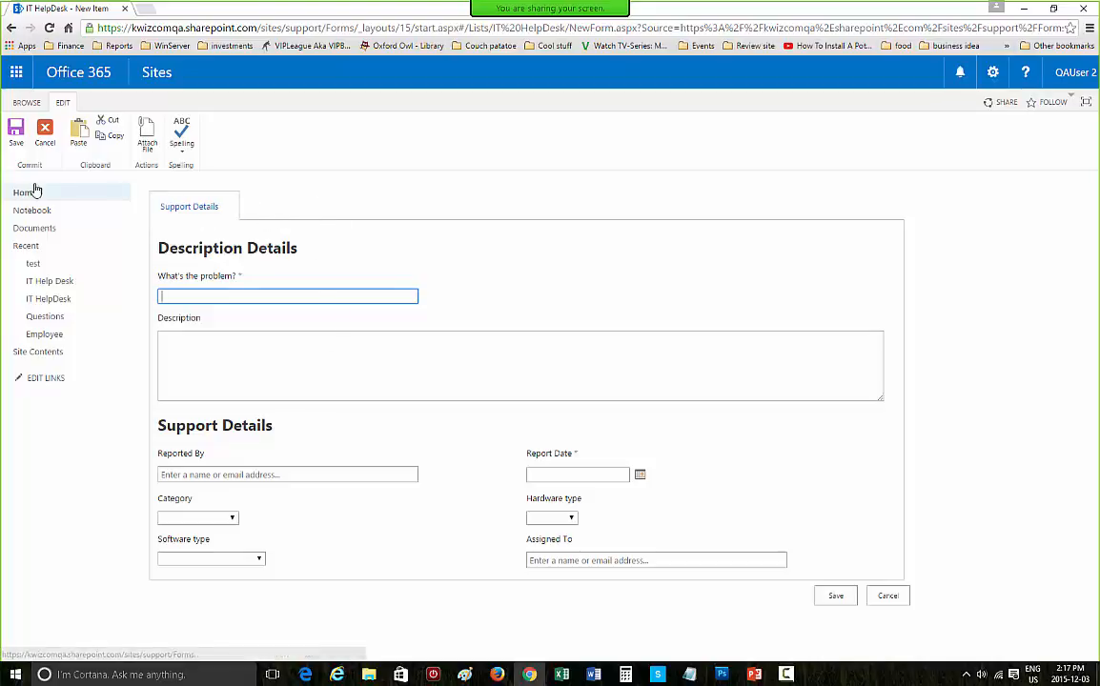
pyautogui.click(20, 141)
pyautogui.scroll(-3, 295, 348)
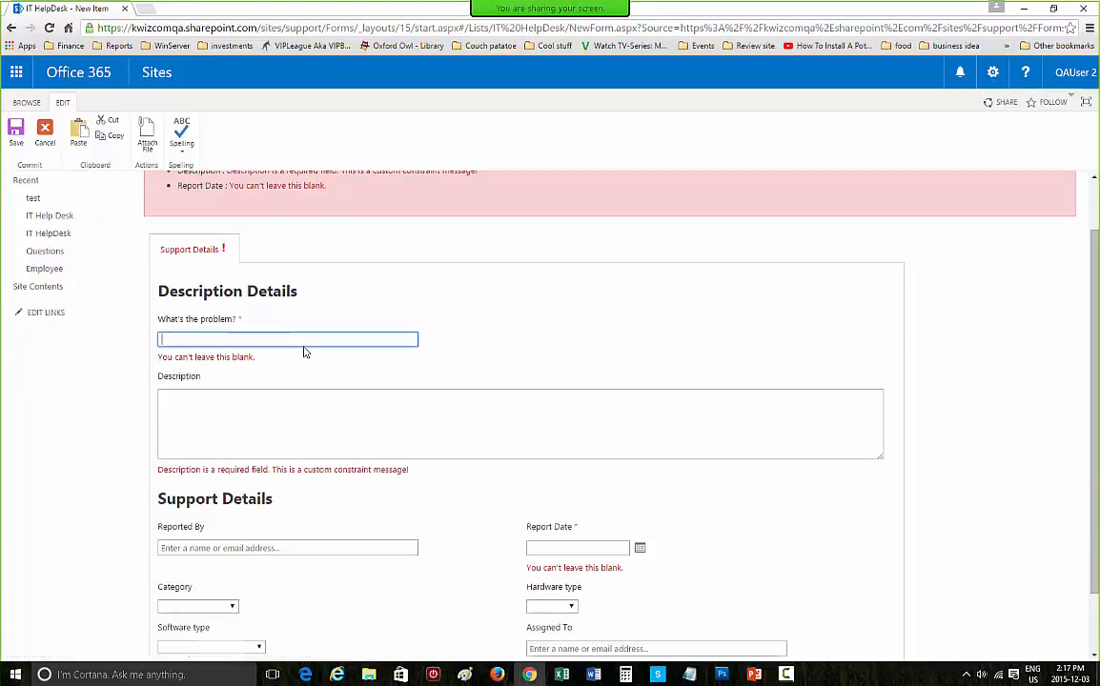
# Review the validation summary and the custom constraint message below the Description field on the new item form.
pyautogui.scroll(1, 305, 338)
pyautogui.scroll(1, 294, 253)
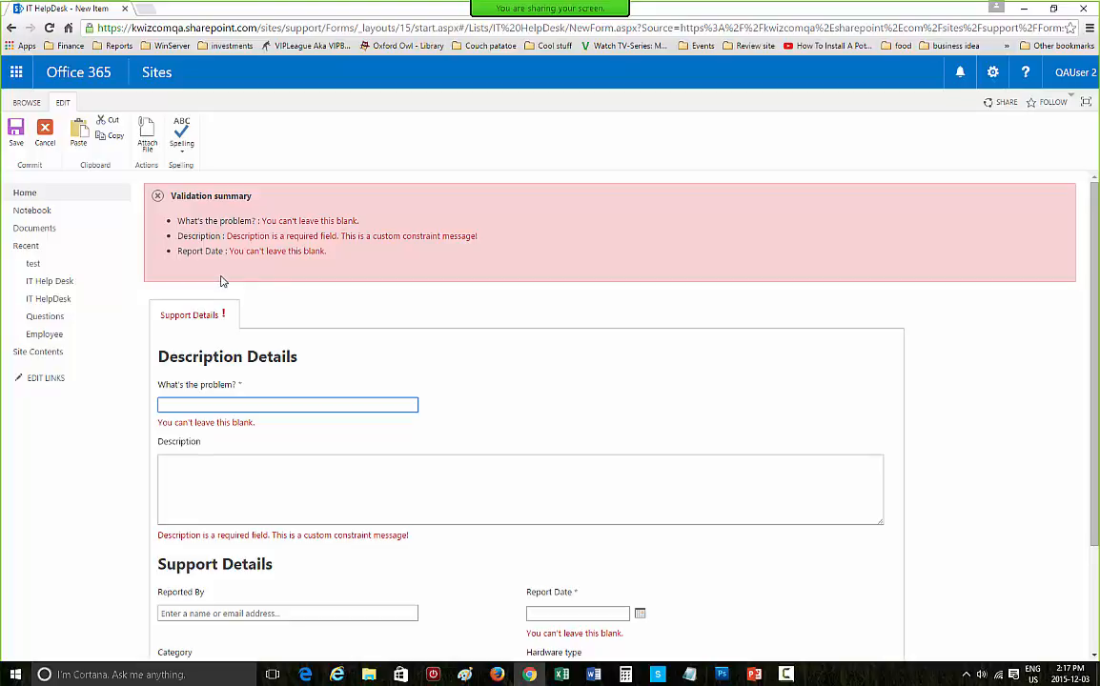
pyautogui.click(166, 515)
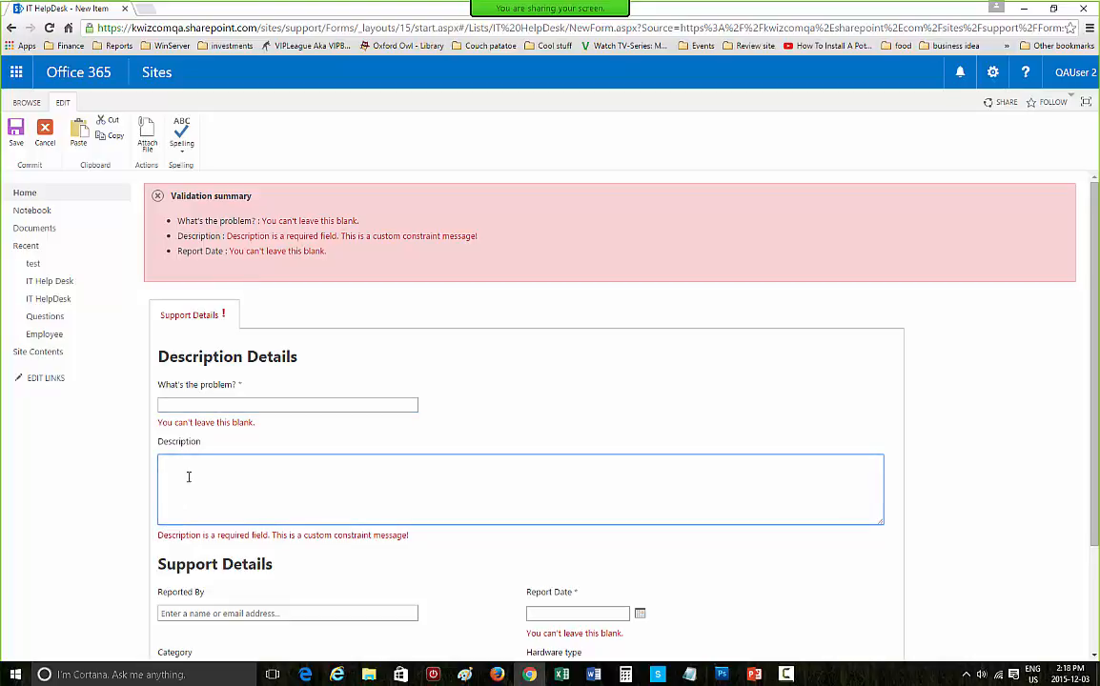
pyautogui.moveTo(161, 533); pyautogui.dragTo(426, 532)
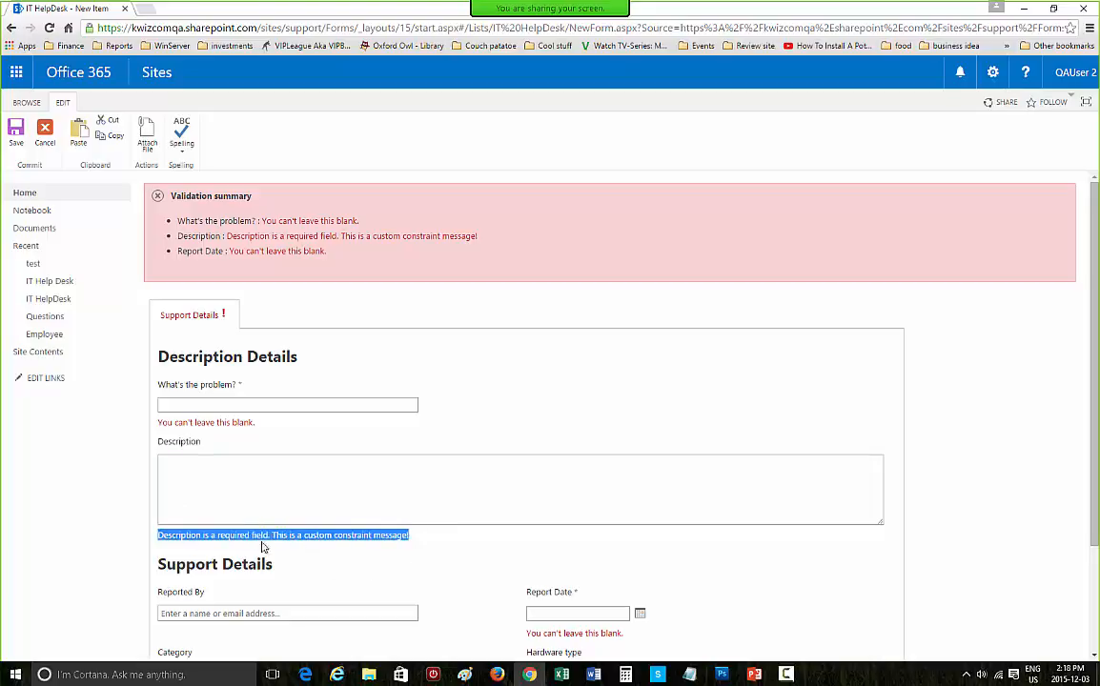
pyautogui.click(289, 553)
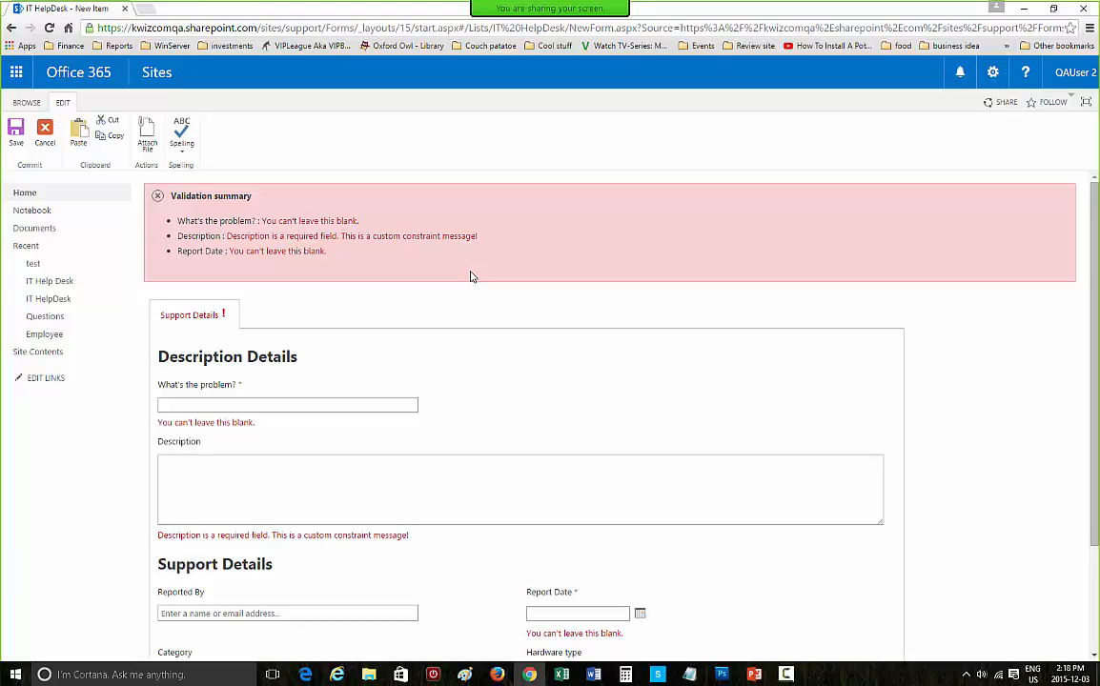
# Switch back to the Field Groups settings in Internet Explorer, set the groups to display as accordion, and apply the change.
pyautogui.hotkey('alt', 'Tab')
pyautogui.click(391, 359)
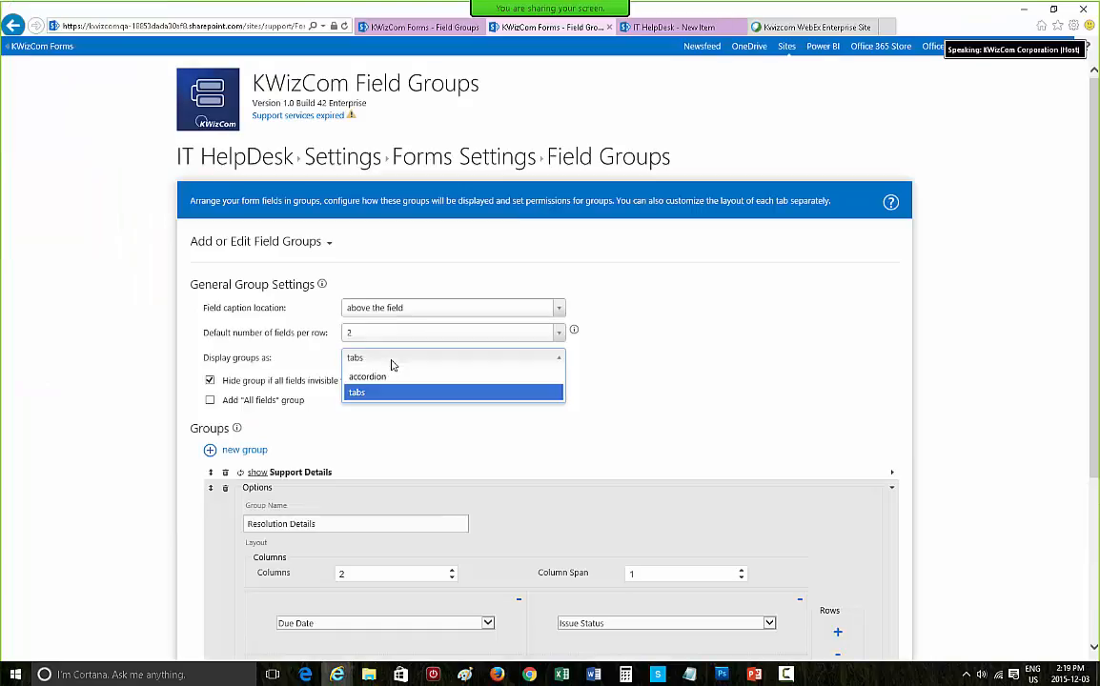
pyautogui.click(388, 377)
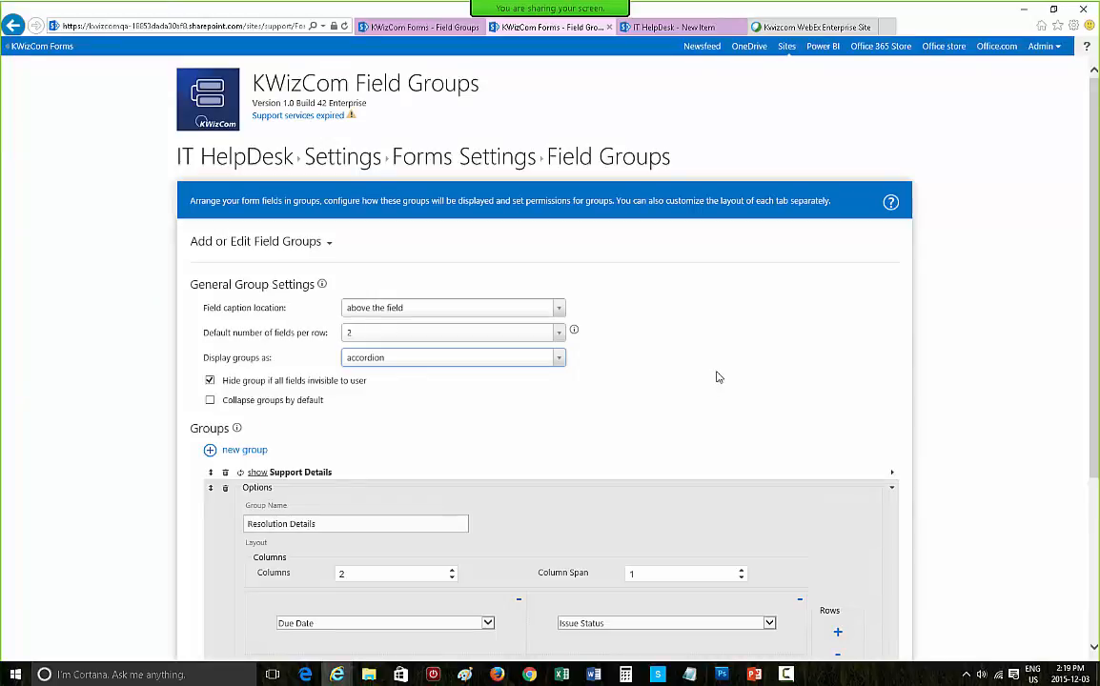
pyautogui.scroll(-3, 718, 368)
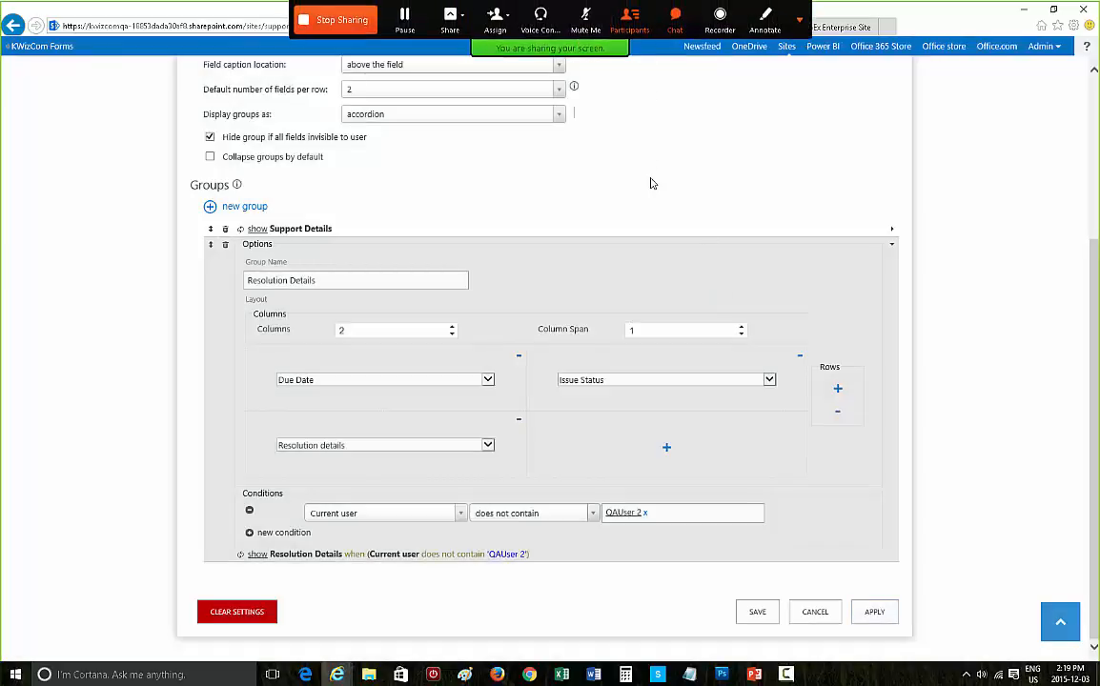
# Cancel the open IT HelpDesk item, open a new one, and inspect its Support Details and Resolution Details accordion sections.
pyautogui.click(667, 27)
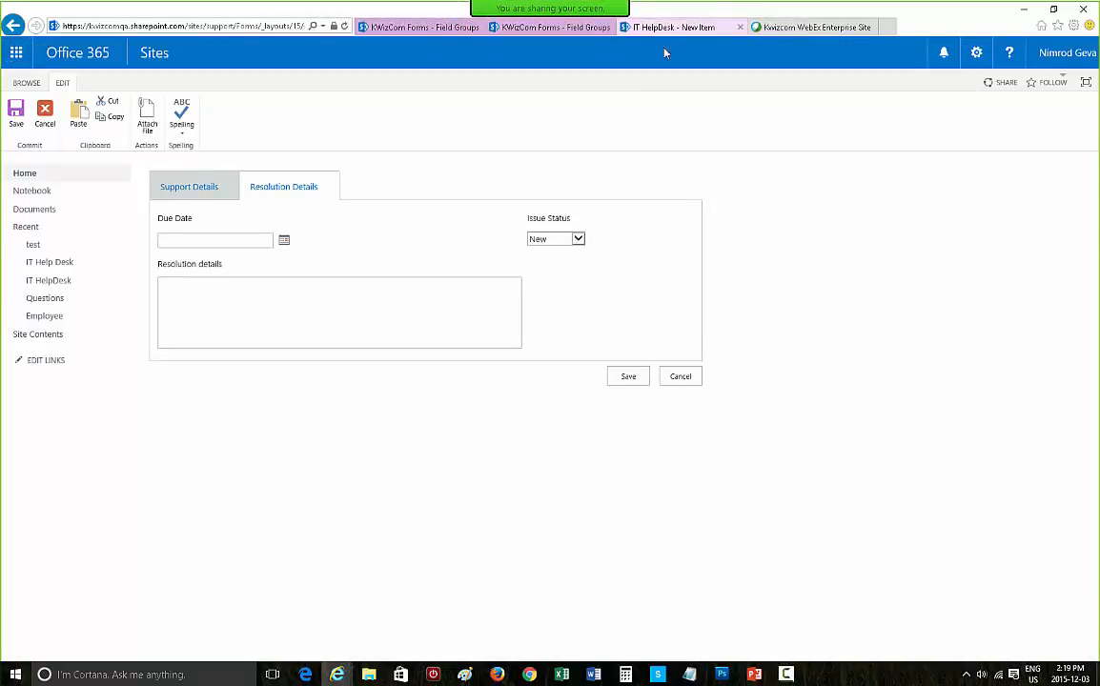
pyautogui.click(44, 115)
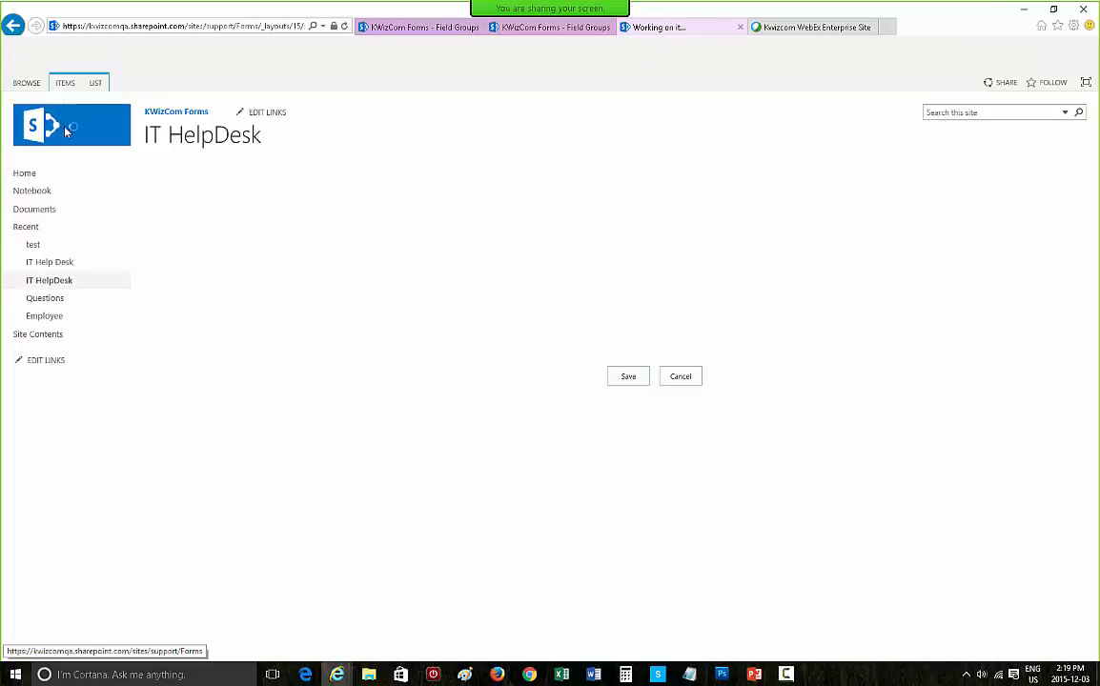
pyautogui.click(172, 172)
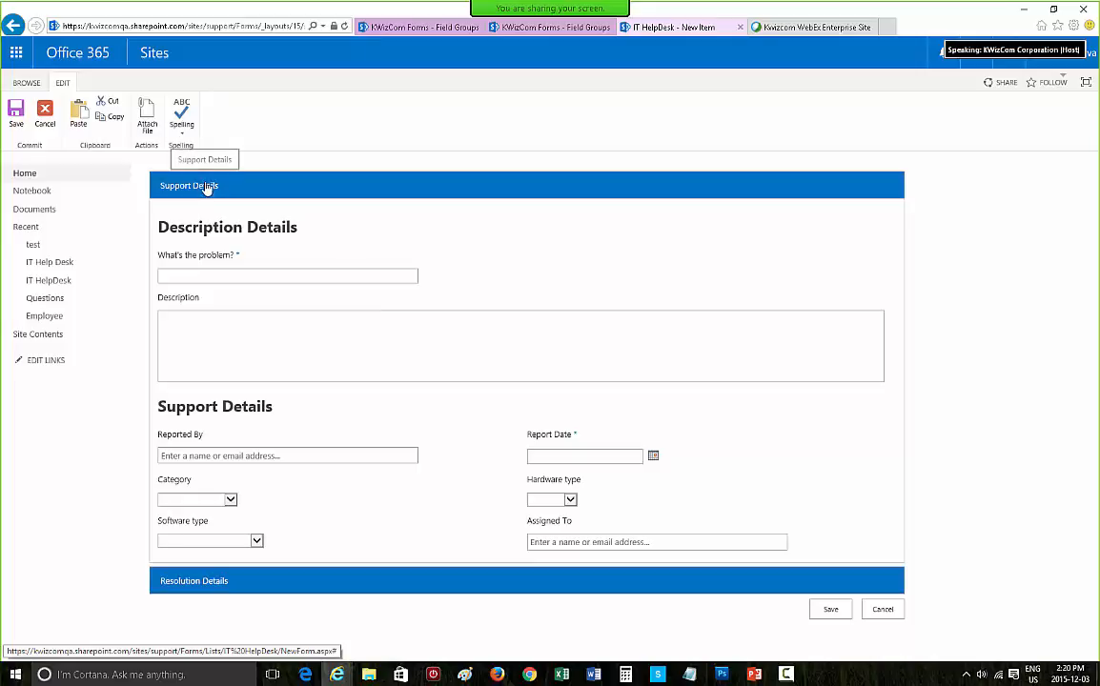
pyautogui.click(188, 583)
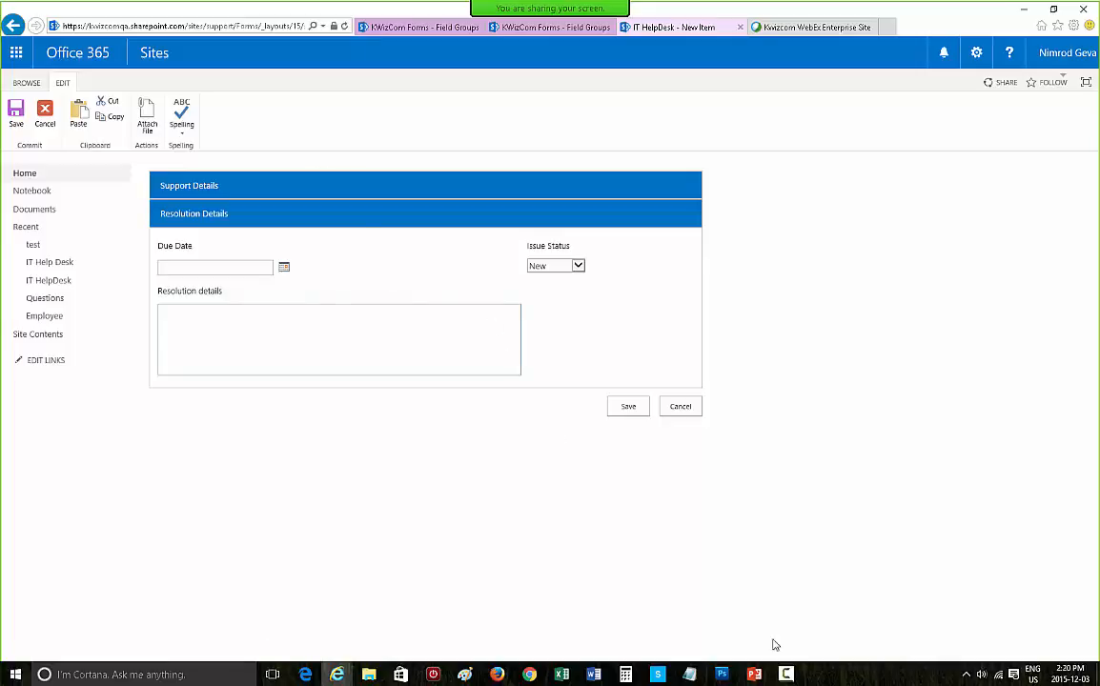
# Switch to the PowerPoint presentation, start the slide show from the beginning, exit it, and browse the slides toward the Demo slide.
pyautogui.click(786, 674)
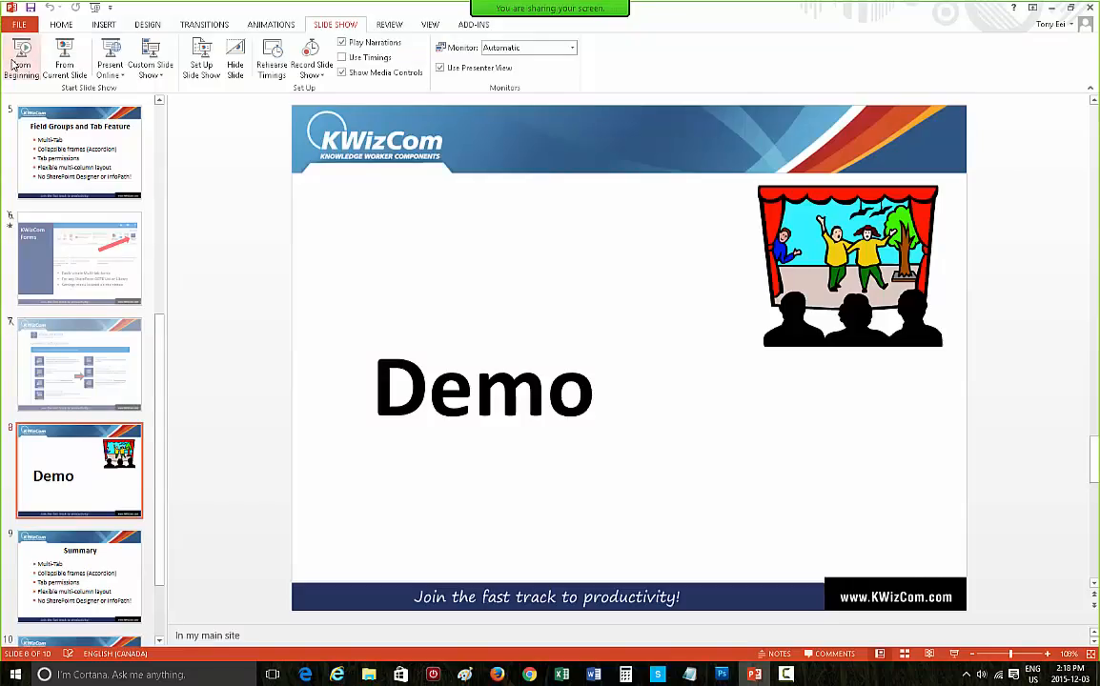
pyautogui.click(14, 64)
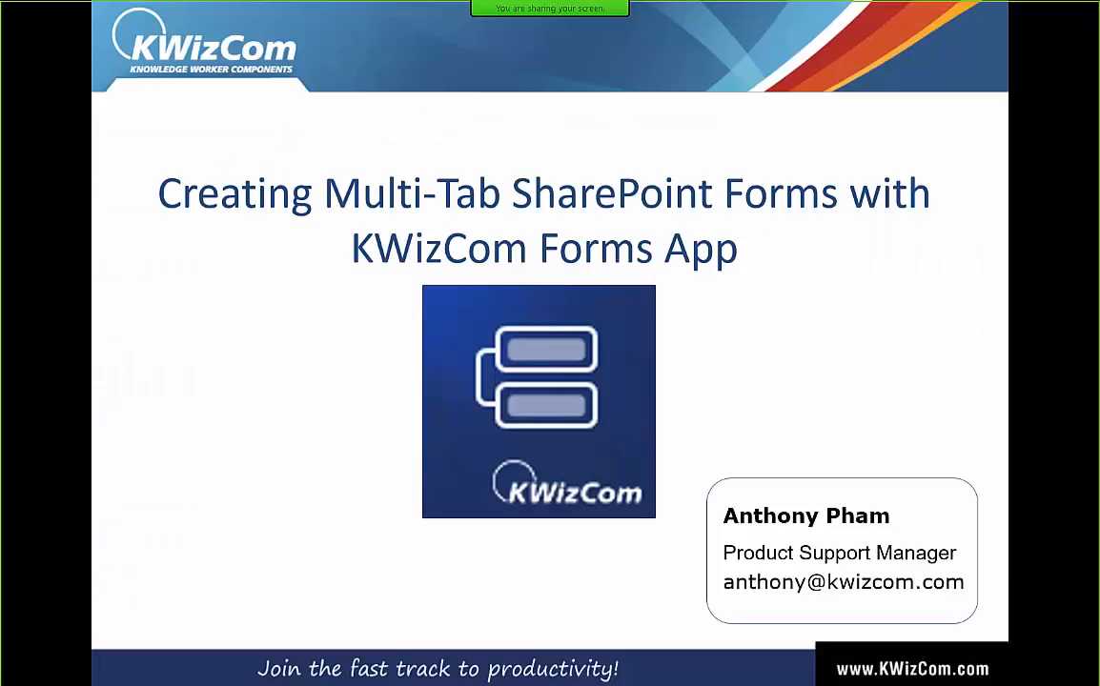
pyautogui.press('Escape')
pyautogui.scroll(-3, 138, 422)
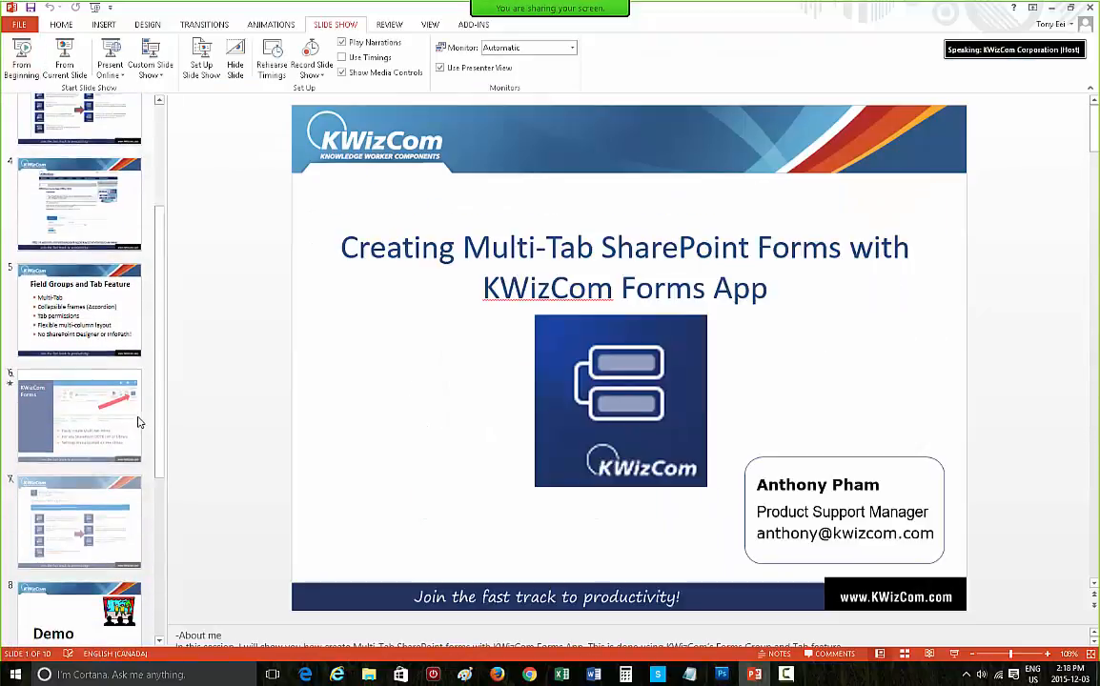